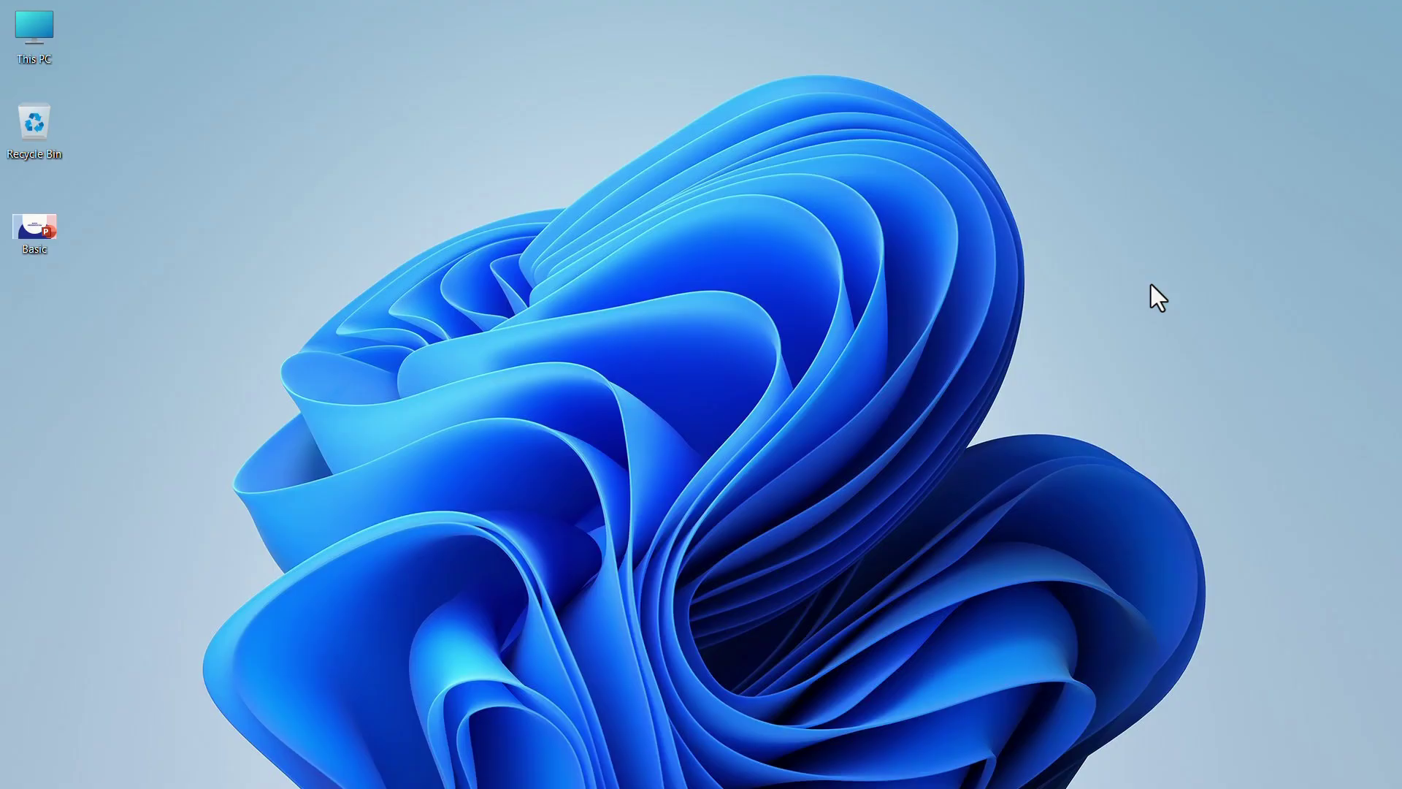
Step: Open the Basic presentation file from the desktop in PowerPoint
{"action": "double_click", "coordinate": [29, 222]}
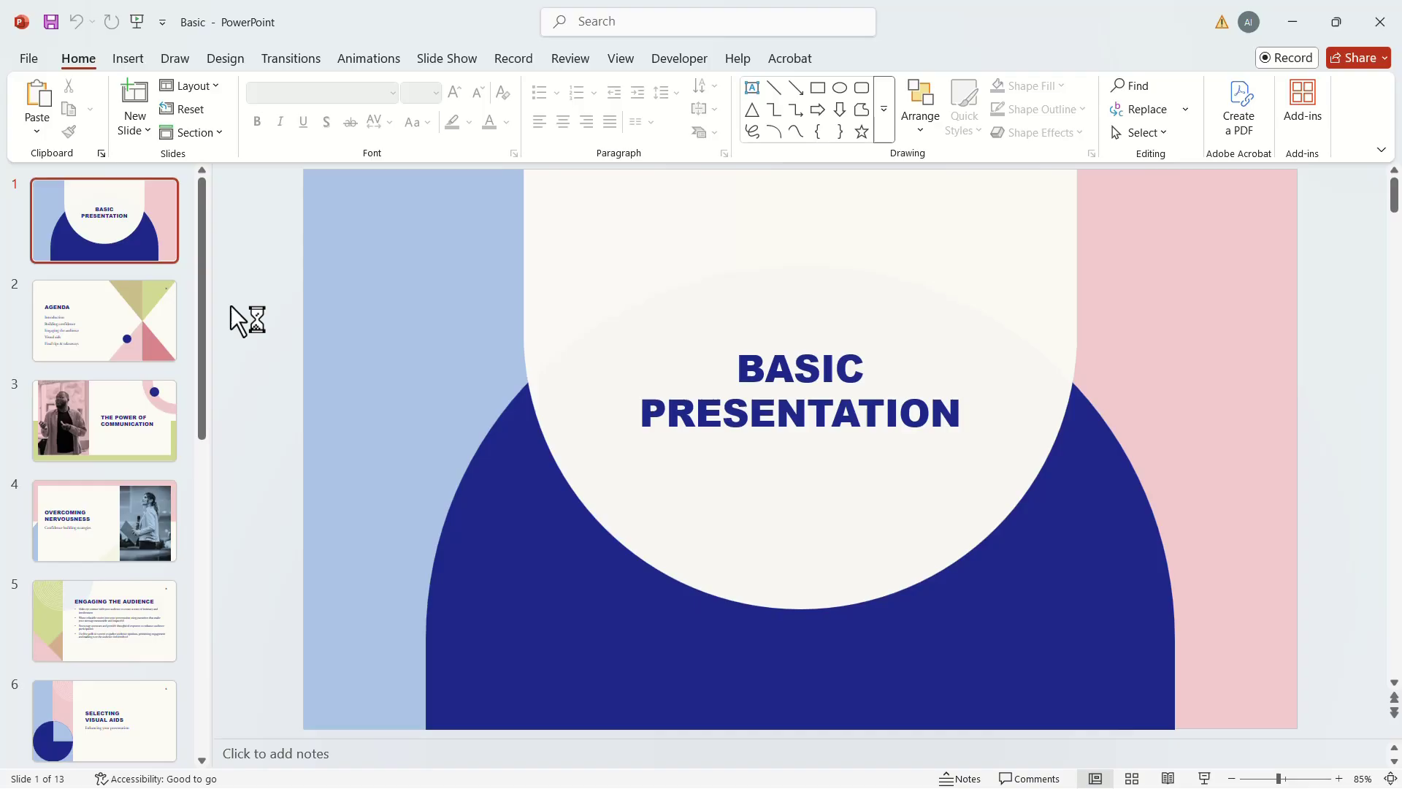
{"action": "scroll", "coordinate": [231, 306], "scroll_direction": "down", "scroll_amount": 2}
{"action": "scroll", "coordinate": [231, 306], "scroll_direction": "down", "scroll_amount": 2}
{"action": "scroll", "coordinate": [231, 306], "scroll_direction": "down", "scroll_amount": 1}
{"action": "scroll", "coordinate": [230, 306], "scroll_direction": "down", "scroll_amount": 1}
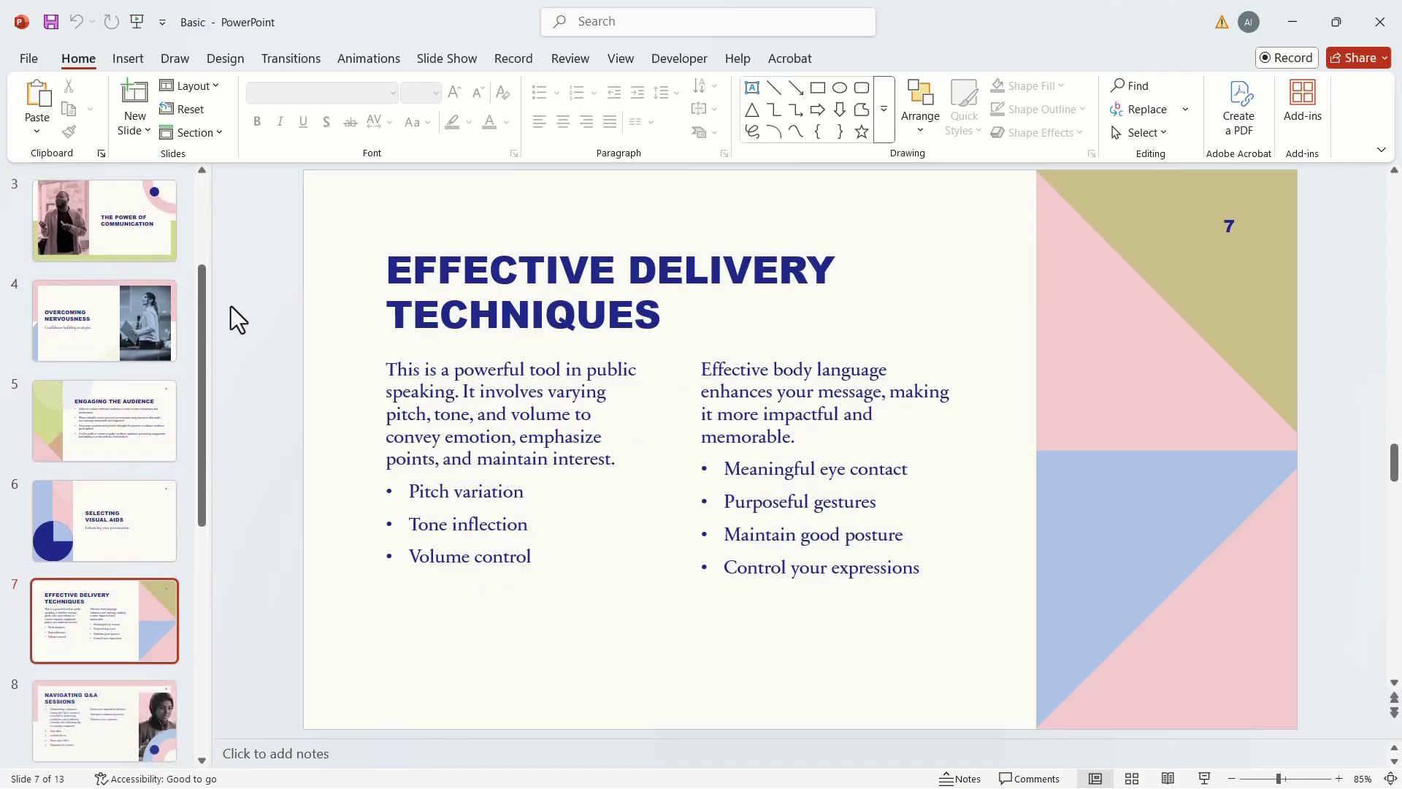
{"action": "scroll", "coordinate": [231, 305], "scroll_direction": "down", "scroll_amount": 2}
{"action": "scroll", "coordinate": [232, 306], "scroll_direction": "down", "scroll_amount": 1}
Step: Return to slide 1 and show the Record tab's recording options
{"action": "key", "text": "Home"}
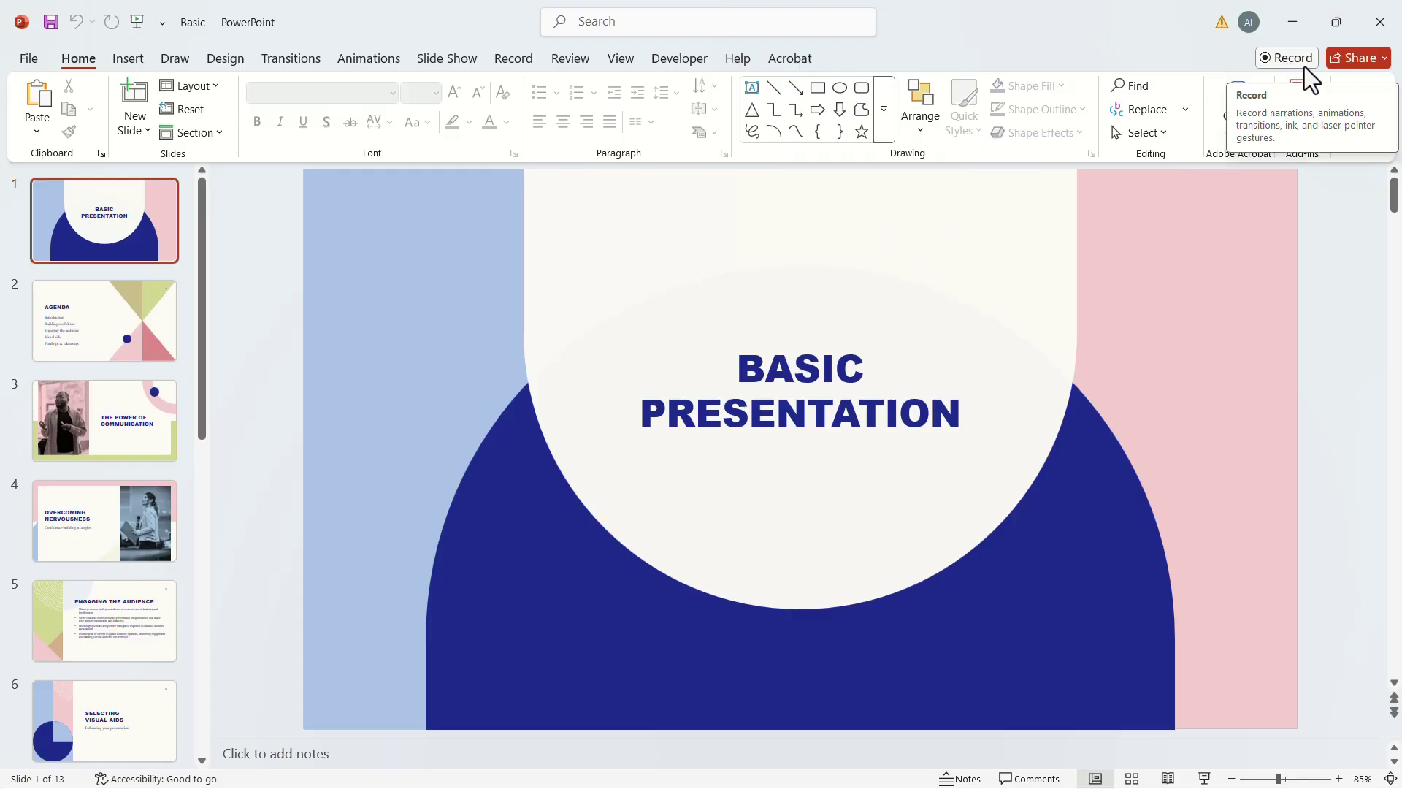
{"action": "left_click", "coordinate": [513, 58]}
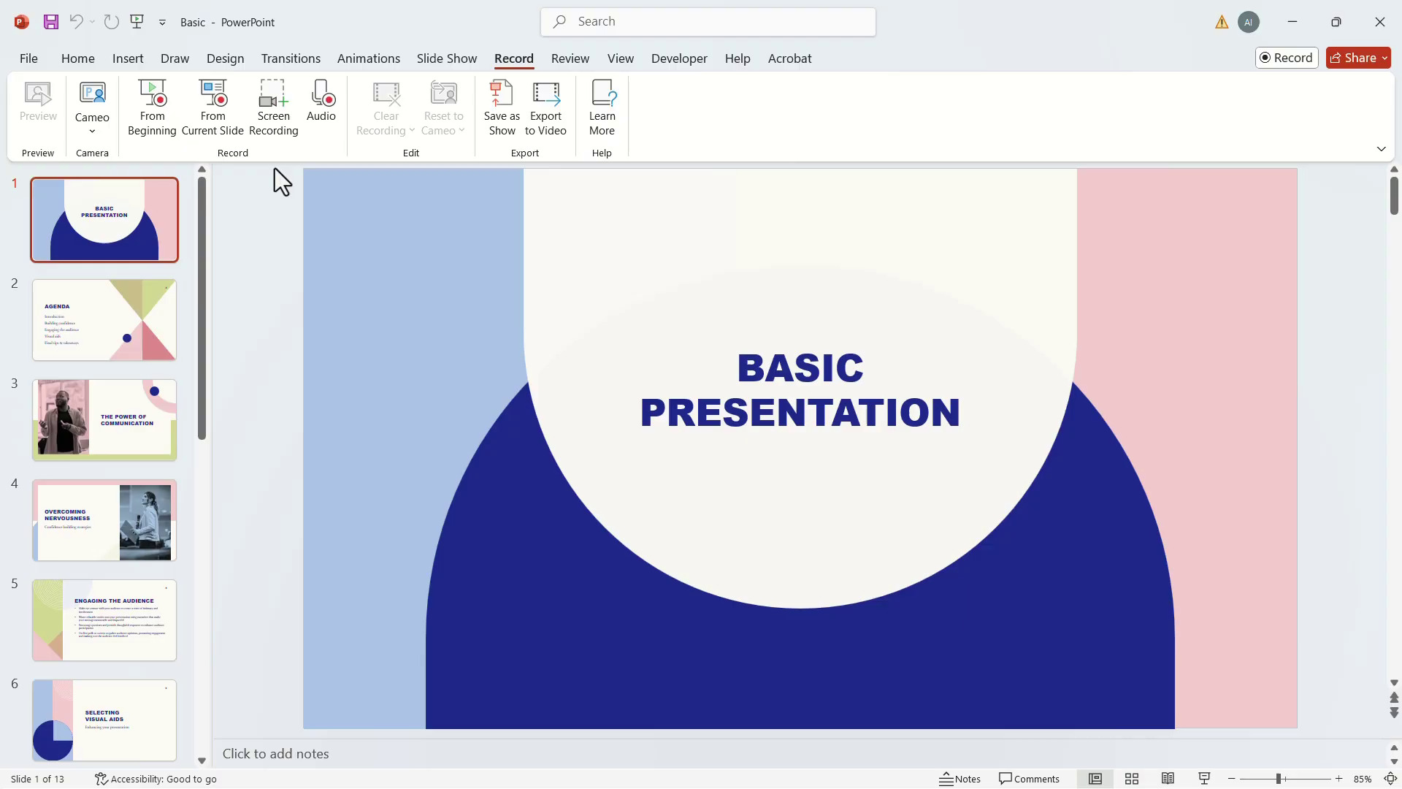
Step: Open the recording studio from the beginning, switching layout to Teleprompter, then Presenter View
{"action": "left_click", "coordinate": [152, 122]}
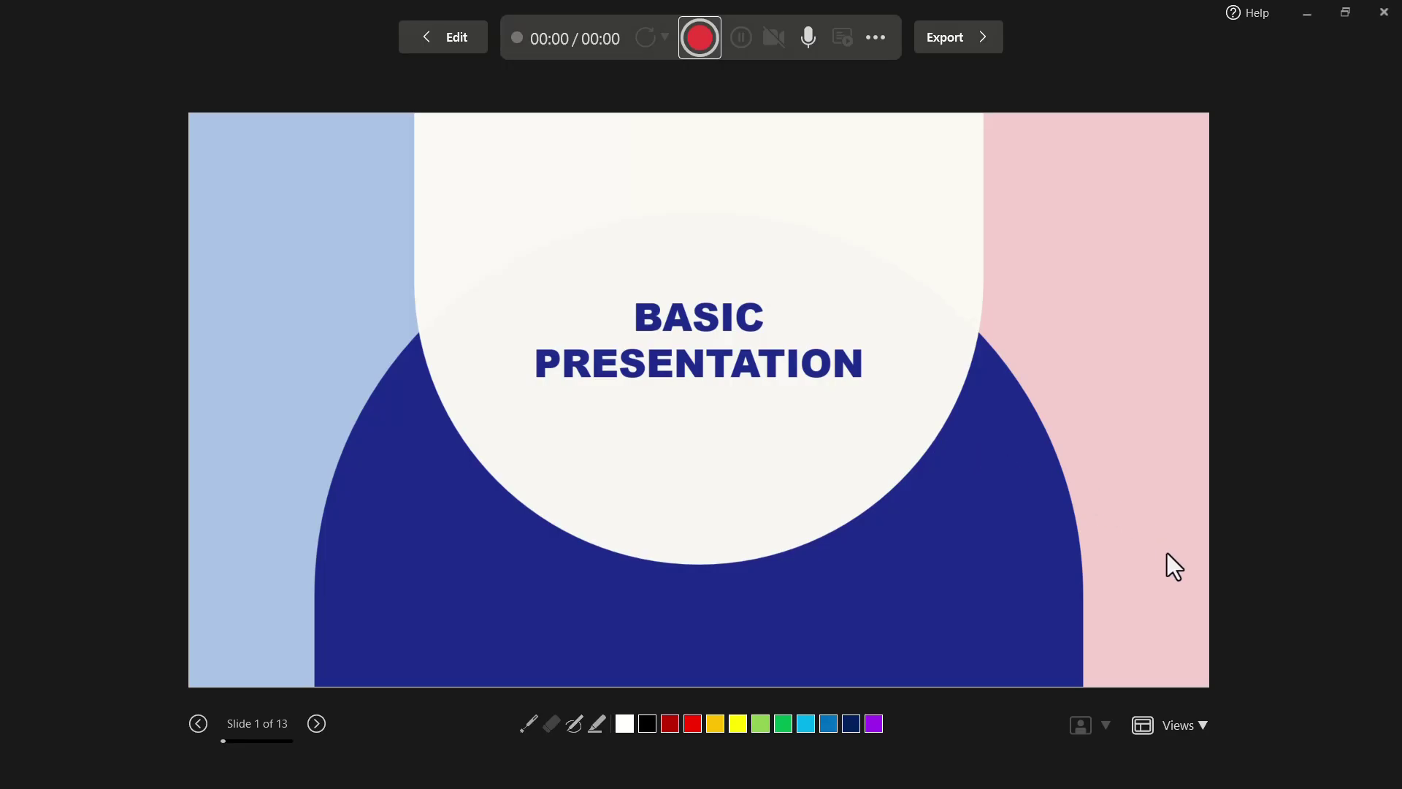
{"action": "left_click", "coordinate": [1202, 727]}
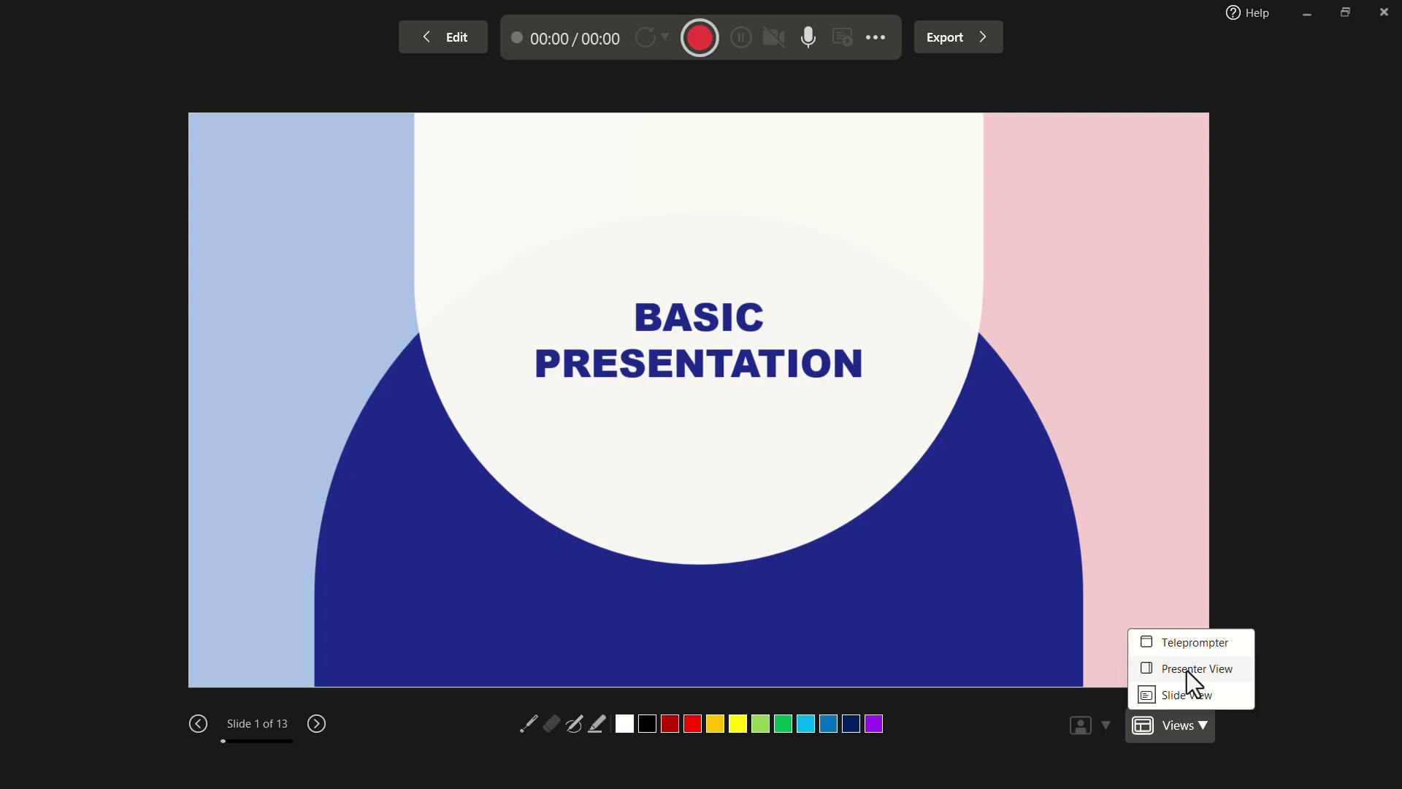
{"action": "left_click", "coordinate": [1172, 645]}
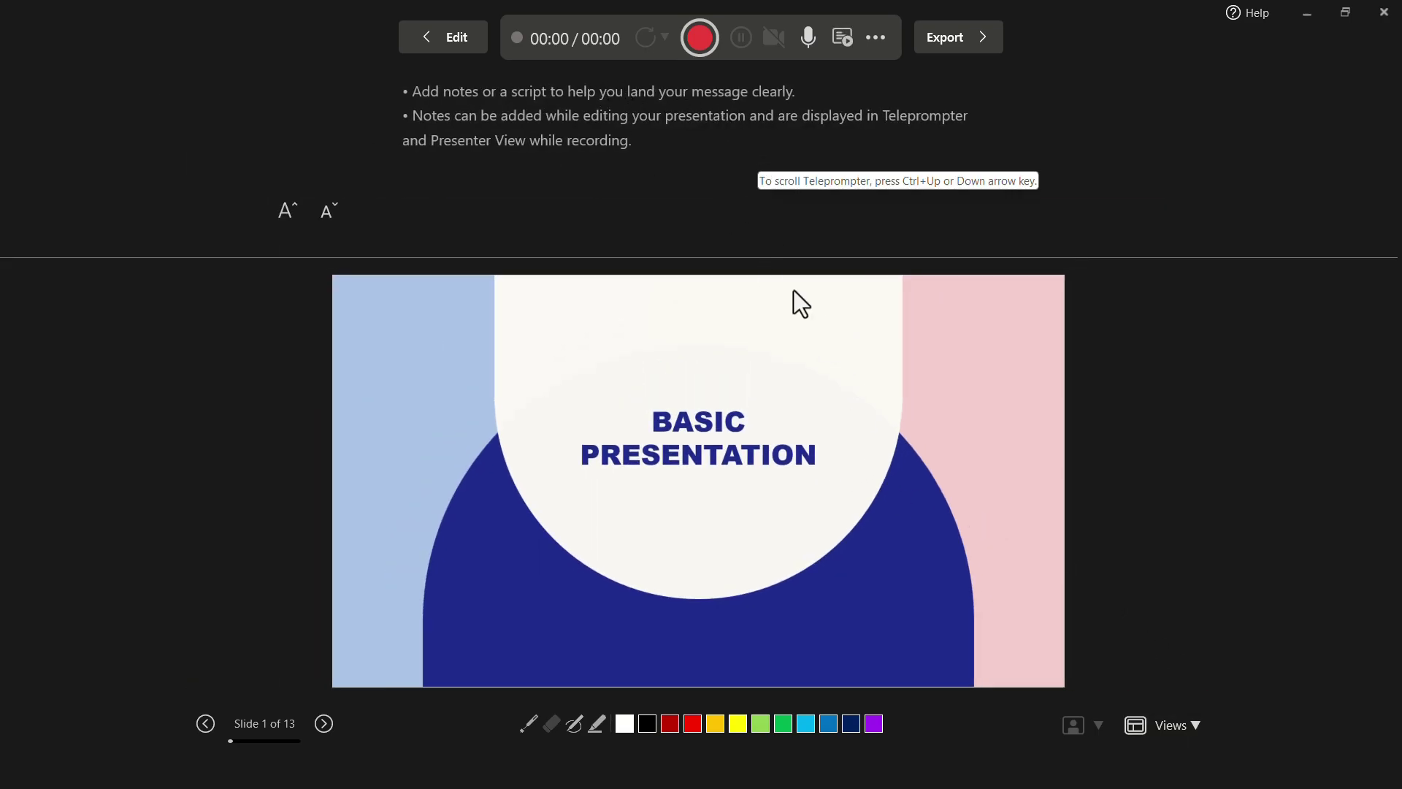
{"action": "left_click", "coordinate": [1170, 722]}
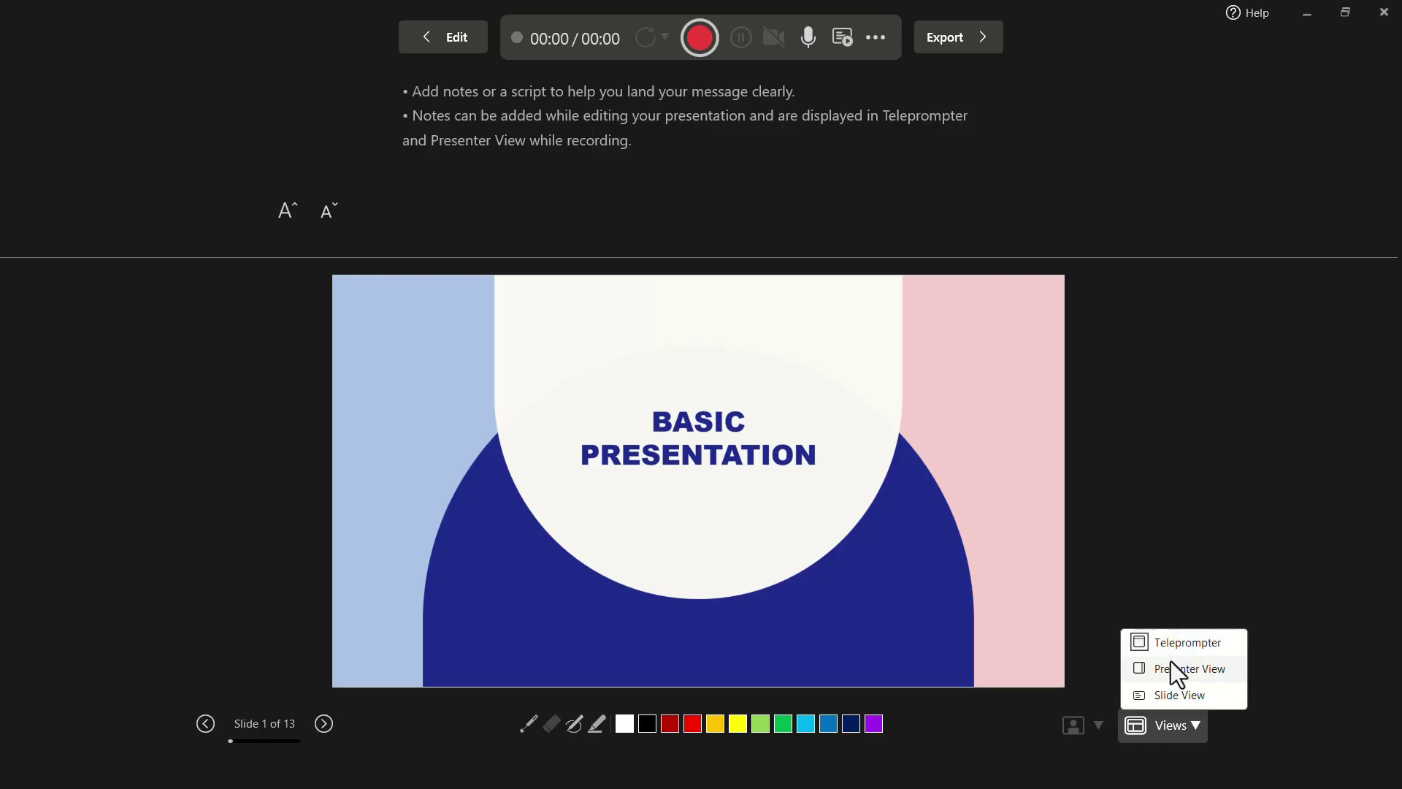
{"action": "left_click", "coordinate": [1172, 664]}
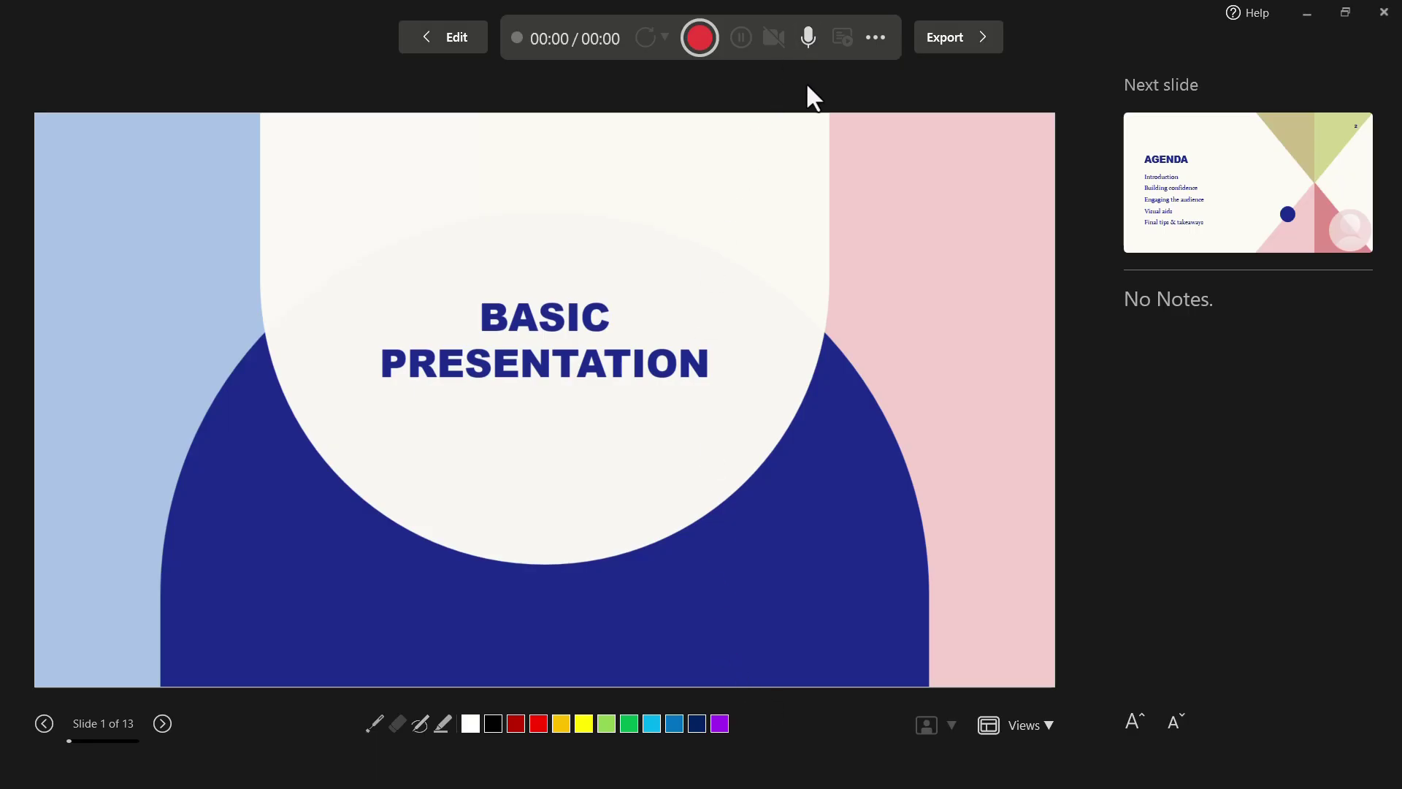
Step: Record slides 1 through 4, pointing at slide 3's content with the laser pointer
{"action": "left_click", "coordinate": [699, 38]}
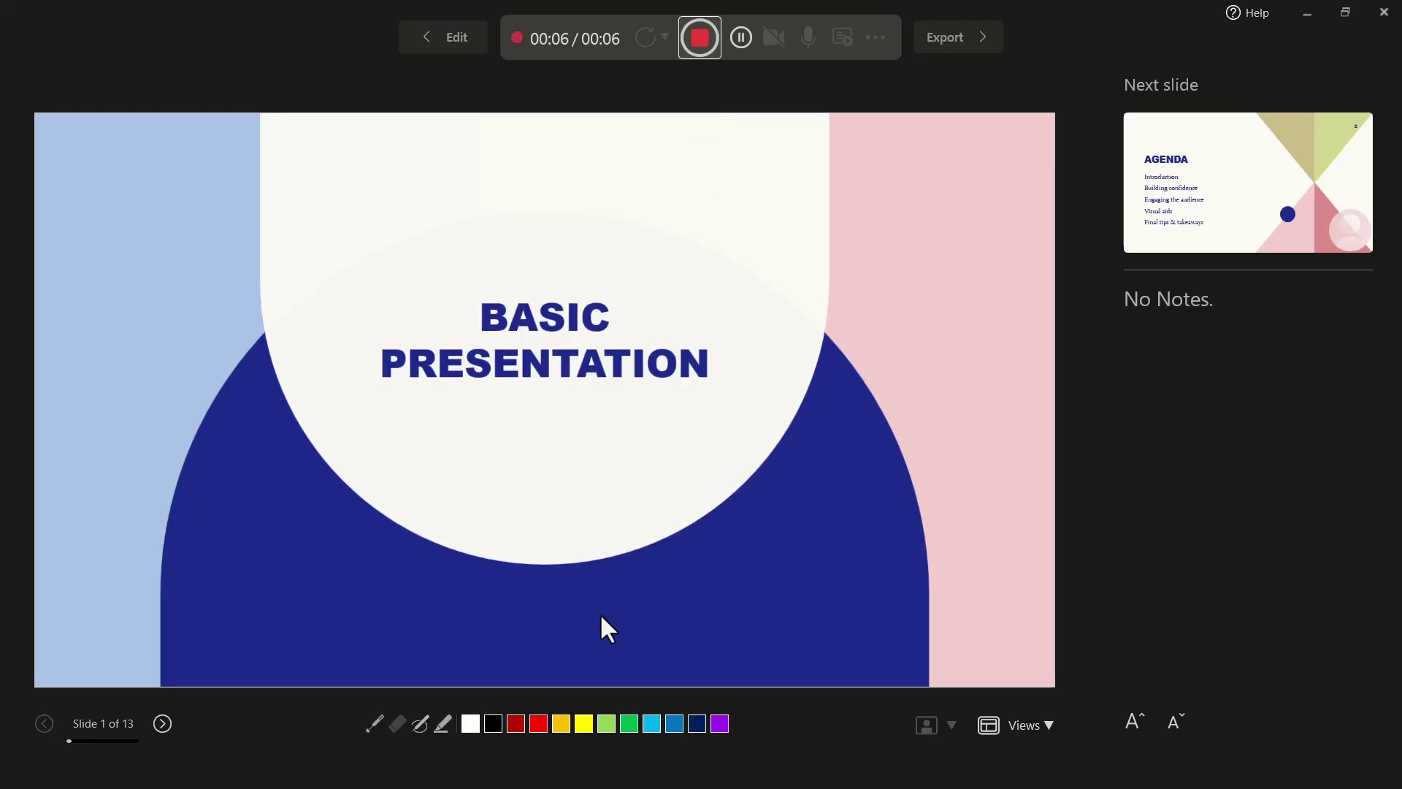
{"action": "left_click", "coordinate": [160, 723]}
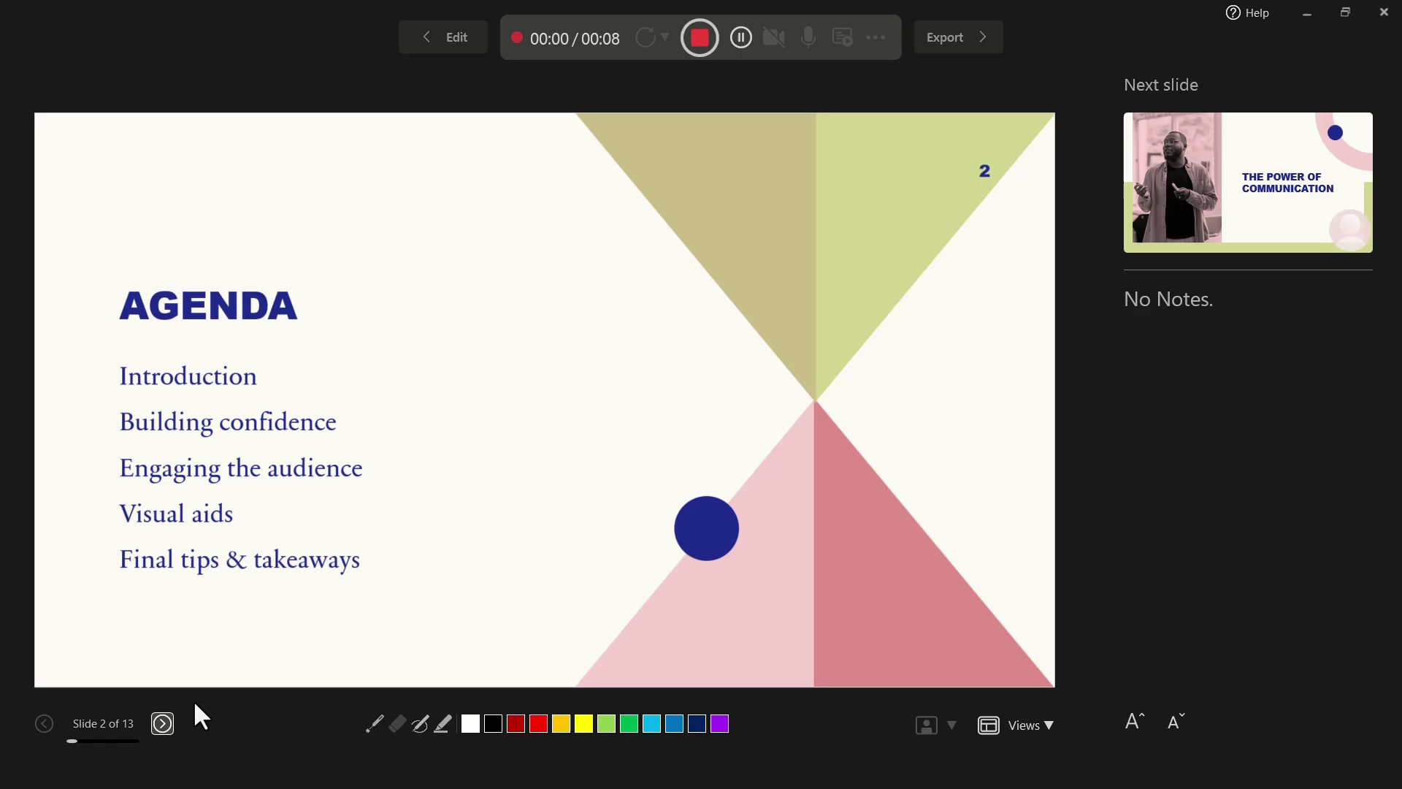
{"action": "key", "text": "Right"}
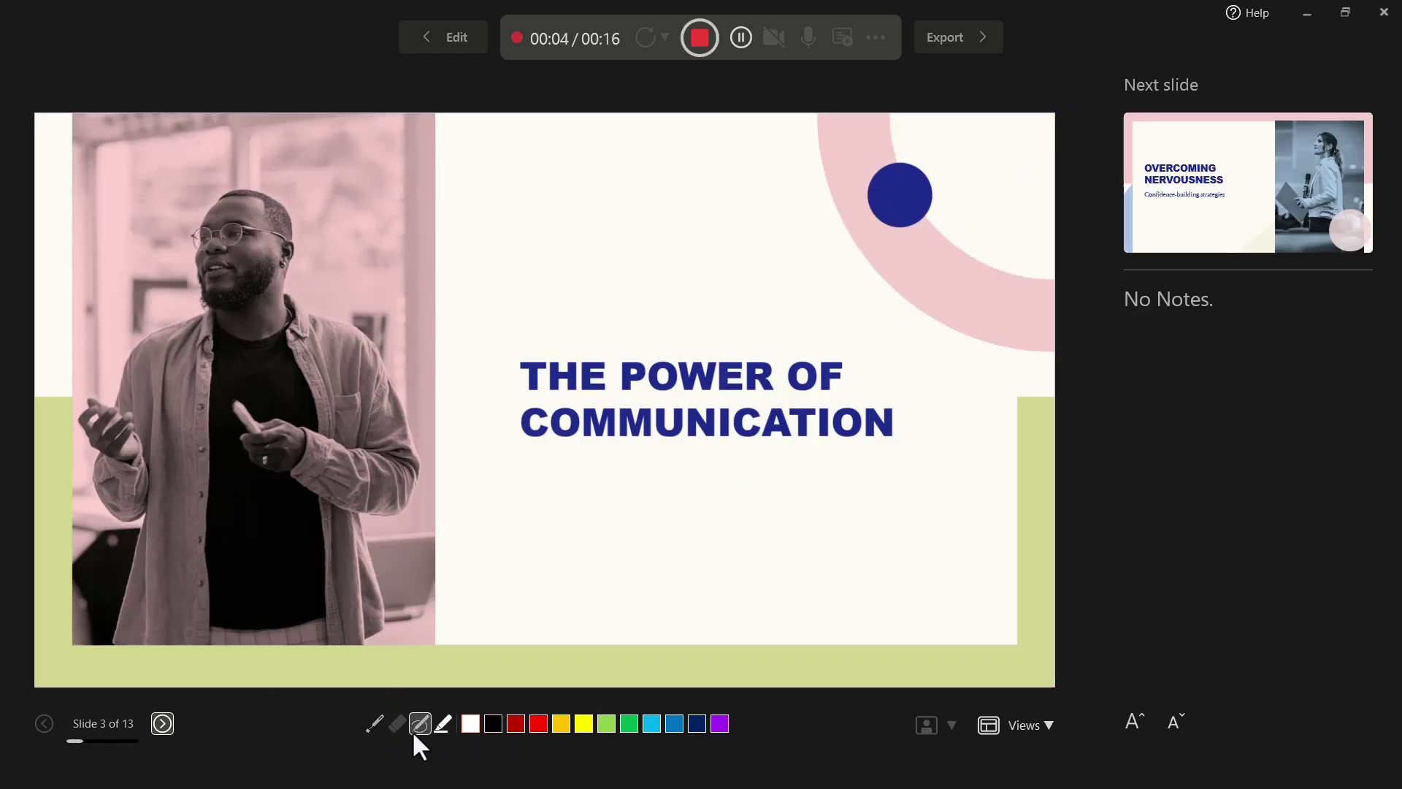
{"action": "left_click", "coordinate": [376, 724]}
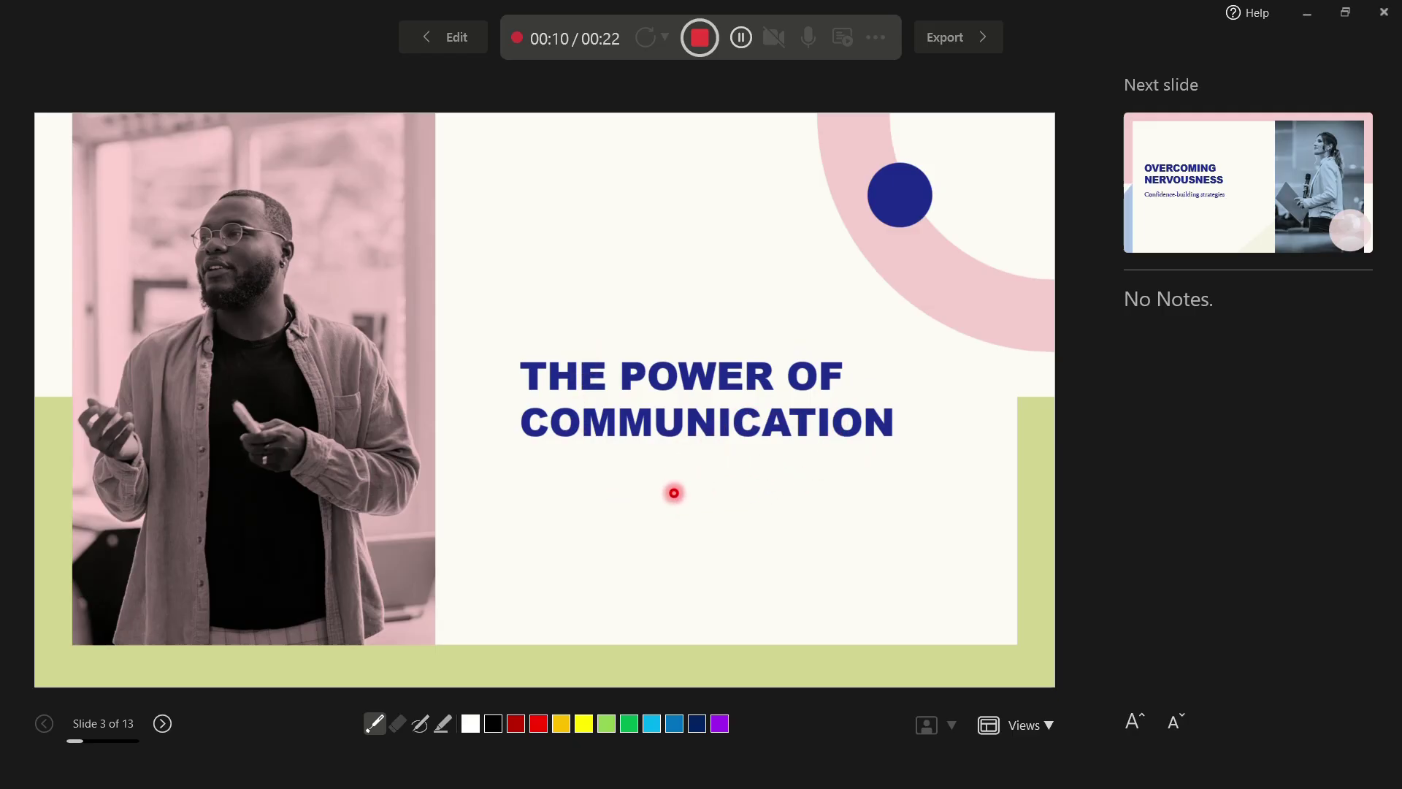
{"action": "key", "text": "Right"}
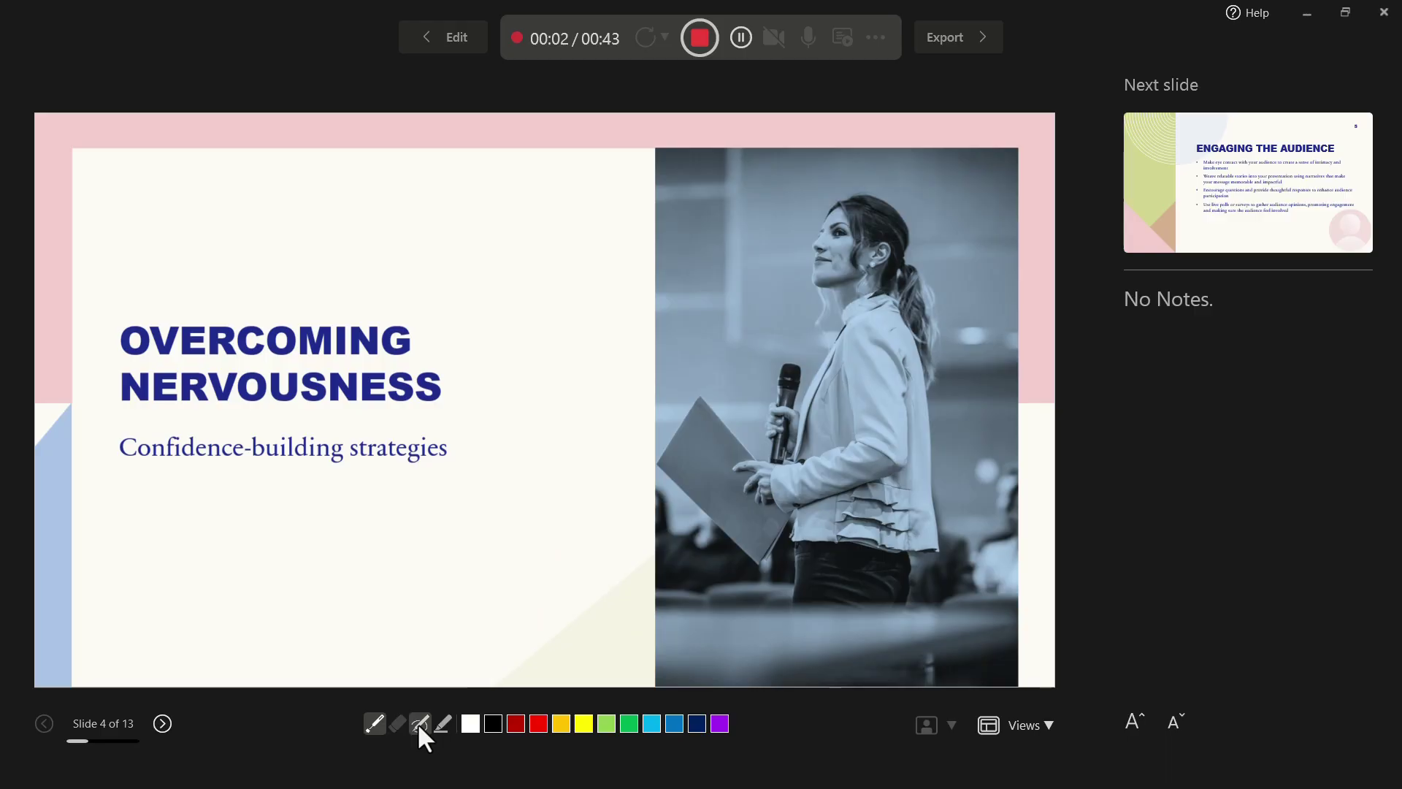
Step: Circle the OVERCOMING NERVOUSNESS title in red ink on slide 4, then erase it
{"action": "left_click", "coordinate": [419, 725]}
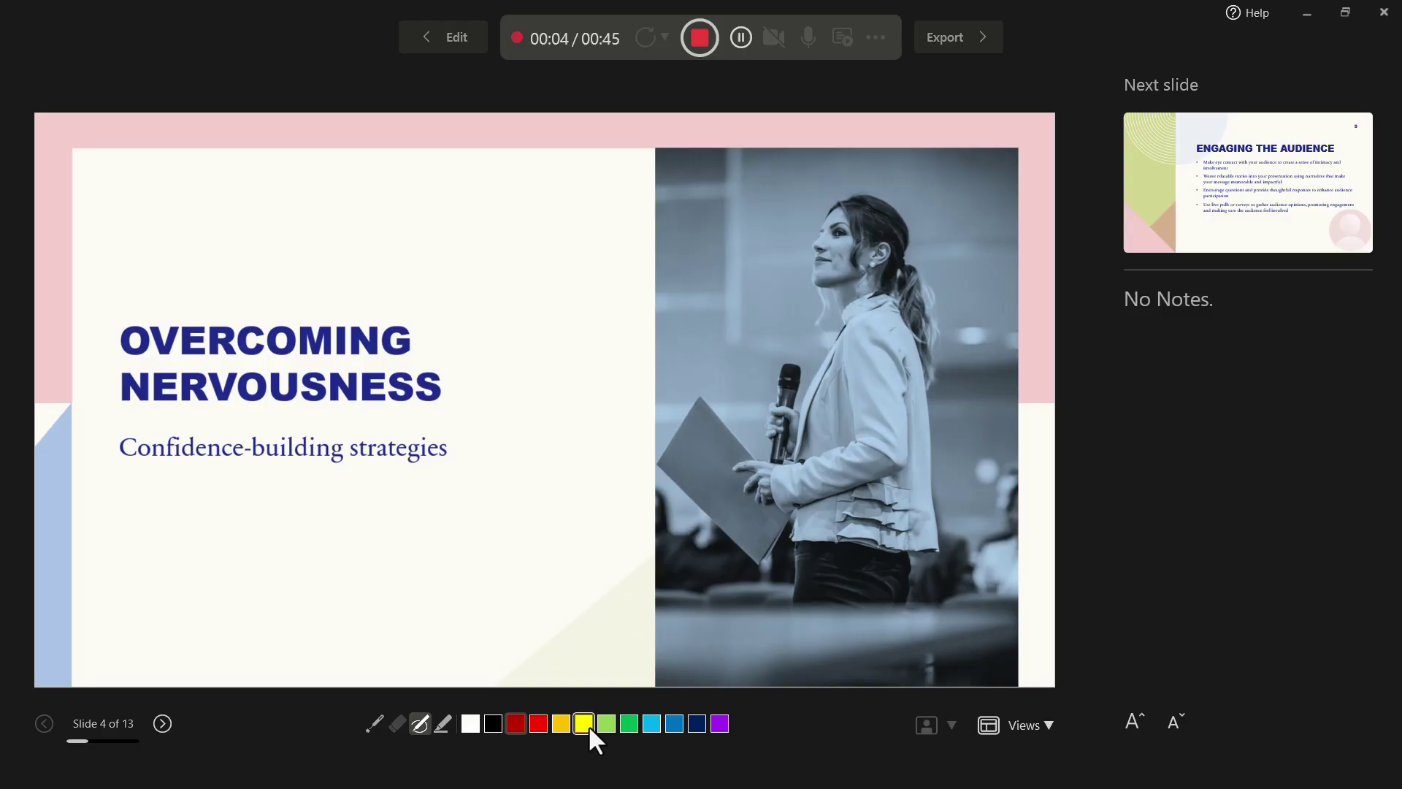
{"action": "mouse_move", "coordinate": [131, 419]}
{"action": "left_mouse_down"}
{"action": "mouse_move", "coordinate": [195, 433]}
{"action": "mouse_move", "coordinate": [137, 431]}
{"action": "left_mouse_up"}
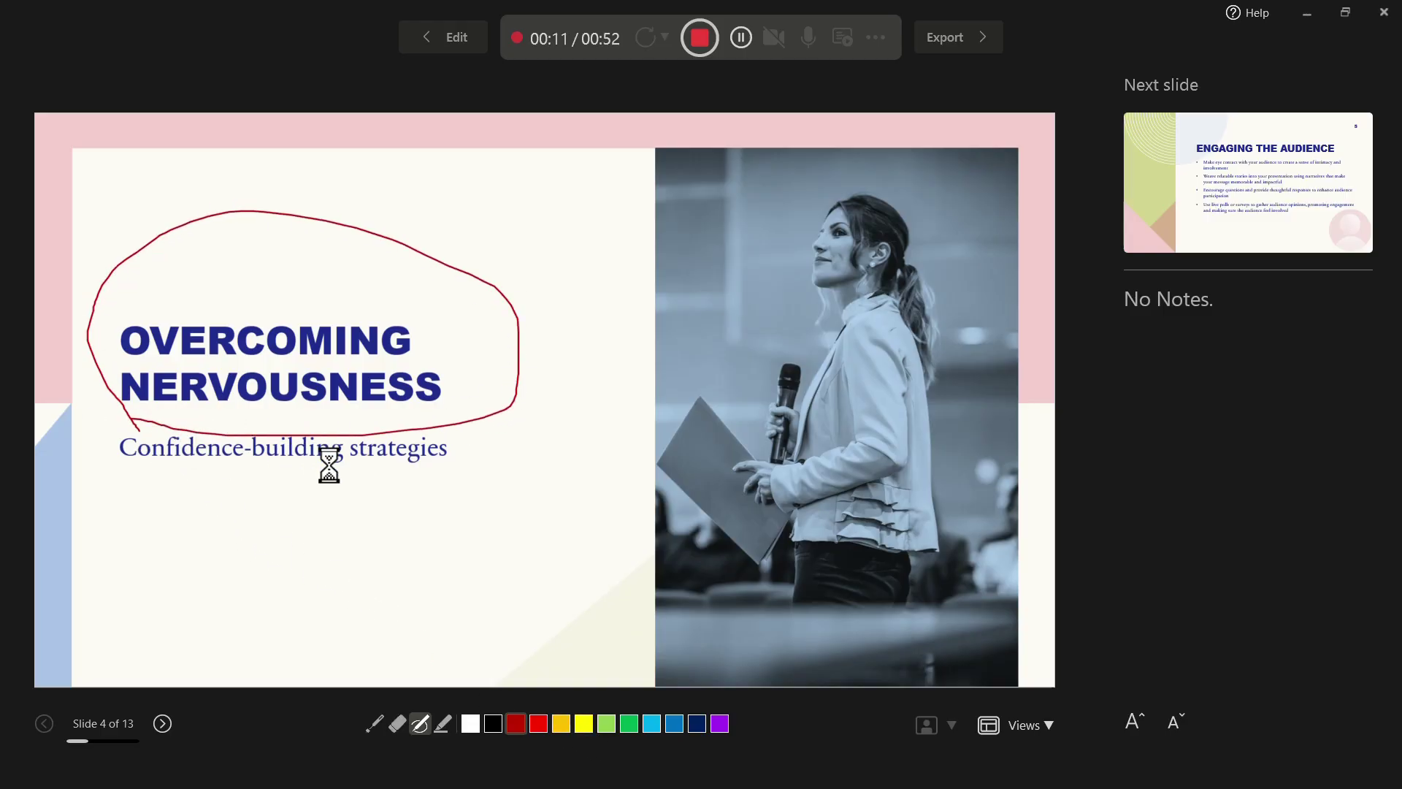
{"action": "left_click", "coordinate": [396, 723]}
{"action": "left_click", "coordinate": [378, 436]}
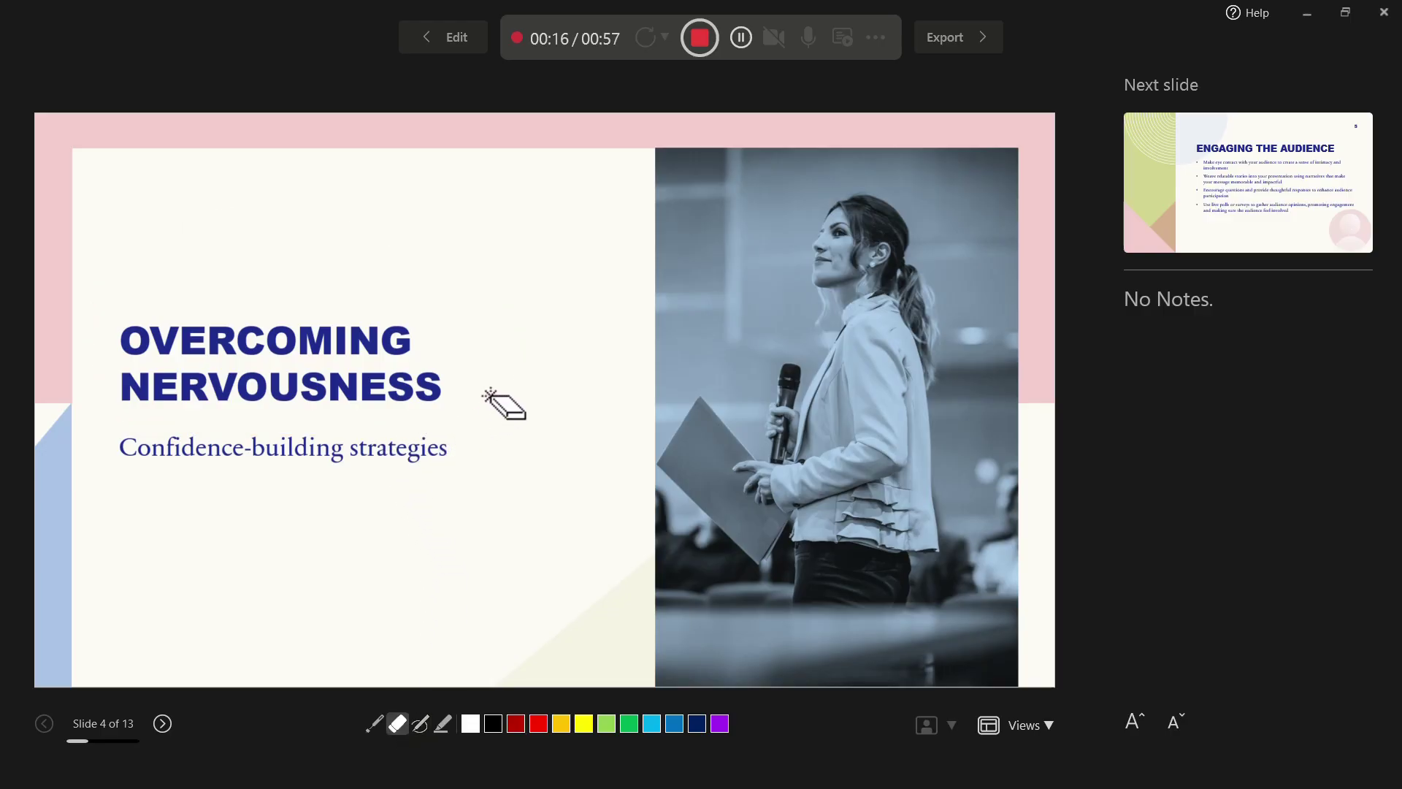
Step: On slide 5, highlight 'contact' in the first bullet in yellow and pause recording
{"action": "key", "text": "Right"}
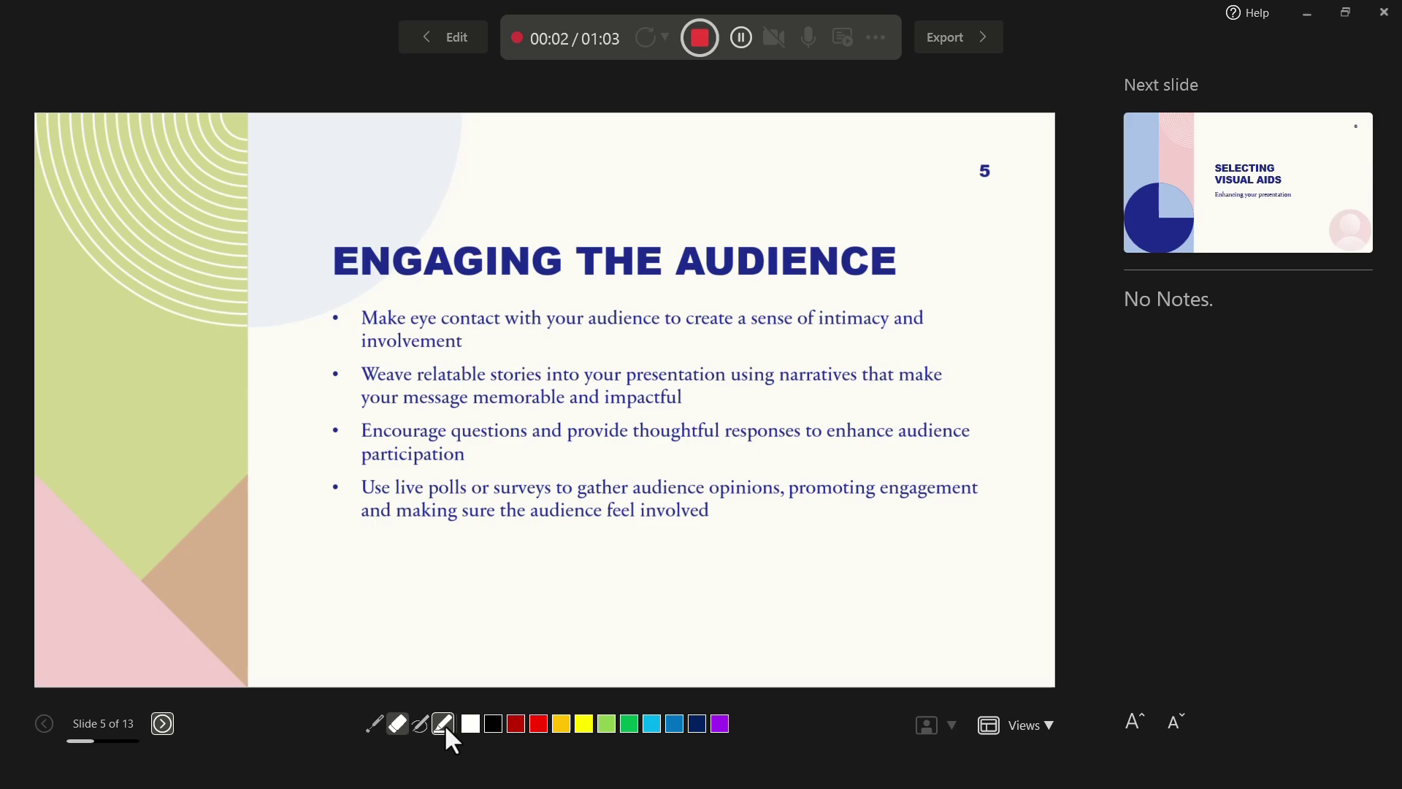
{"action": "left_click", "coordinate": [444, 725]}
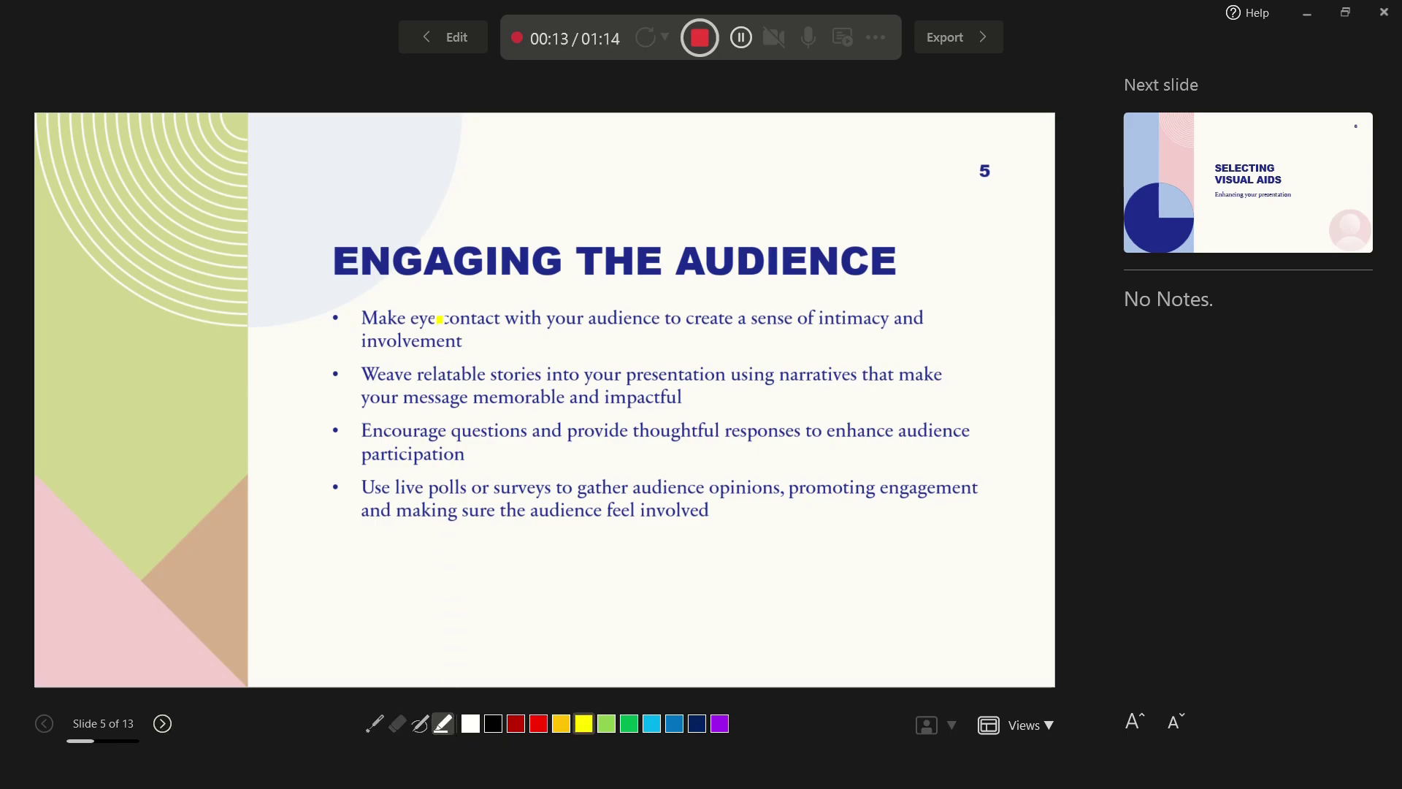
{"action": "left_click_drag", "start_coordinate": [442, 317], "coordinate": [502, 317]}
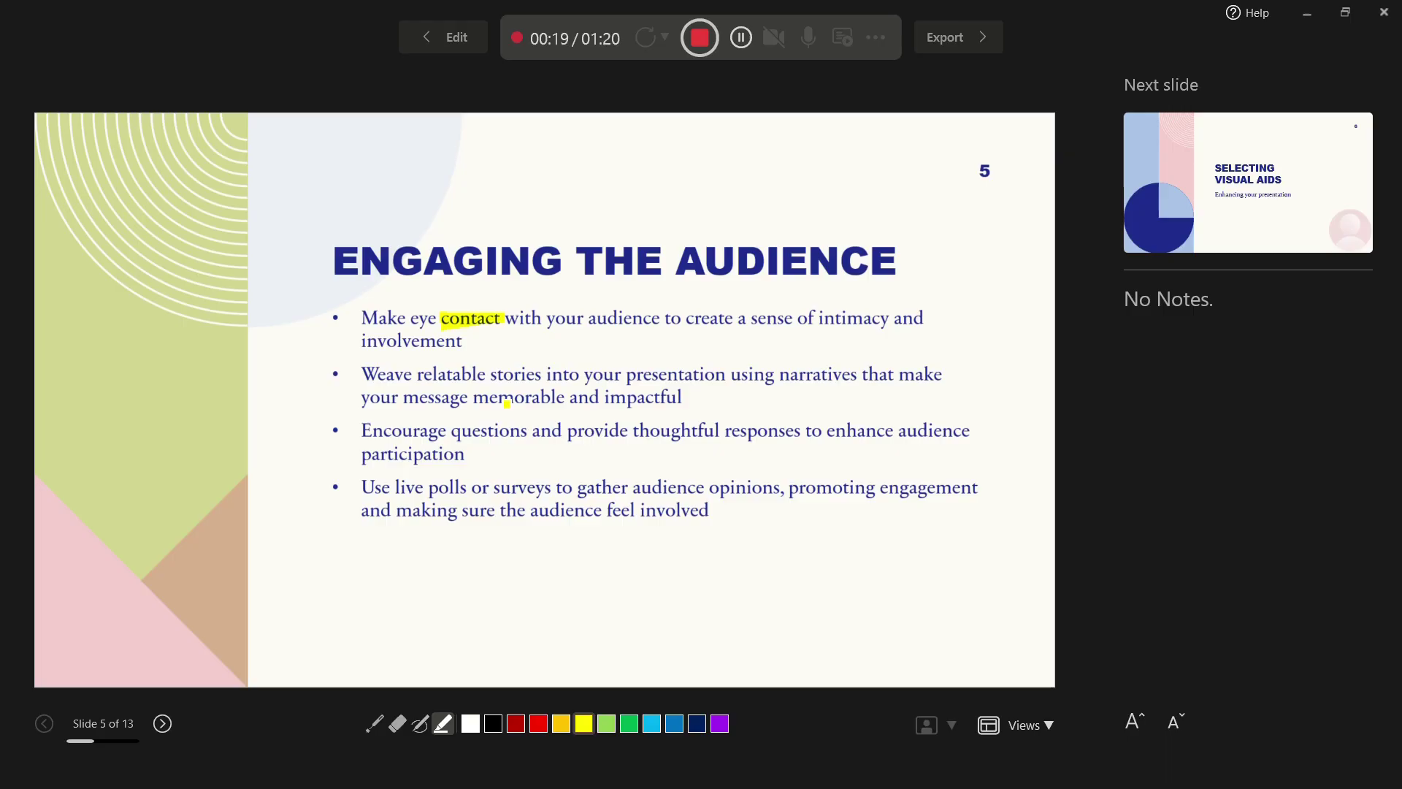
{"action": "left_click", "coordinate": [741, 42]}
Step: Resume and stop the recording, then check and dismiss the Retake options
{"action": "left_click", "coordinate": [742, 41]}
{"action": "left_click", "coordinate": [699, 39]}
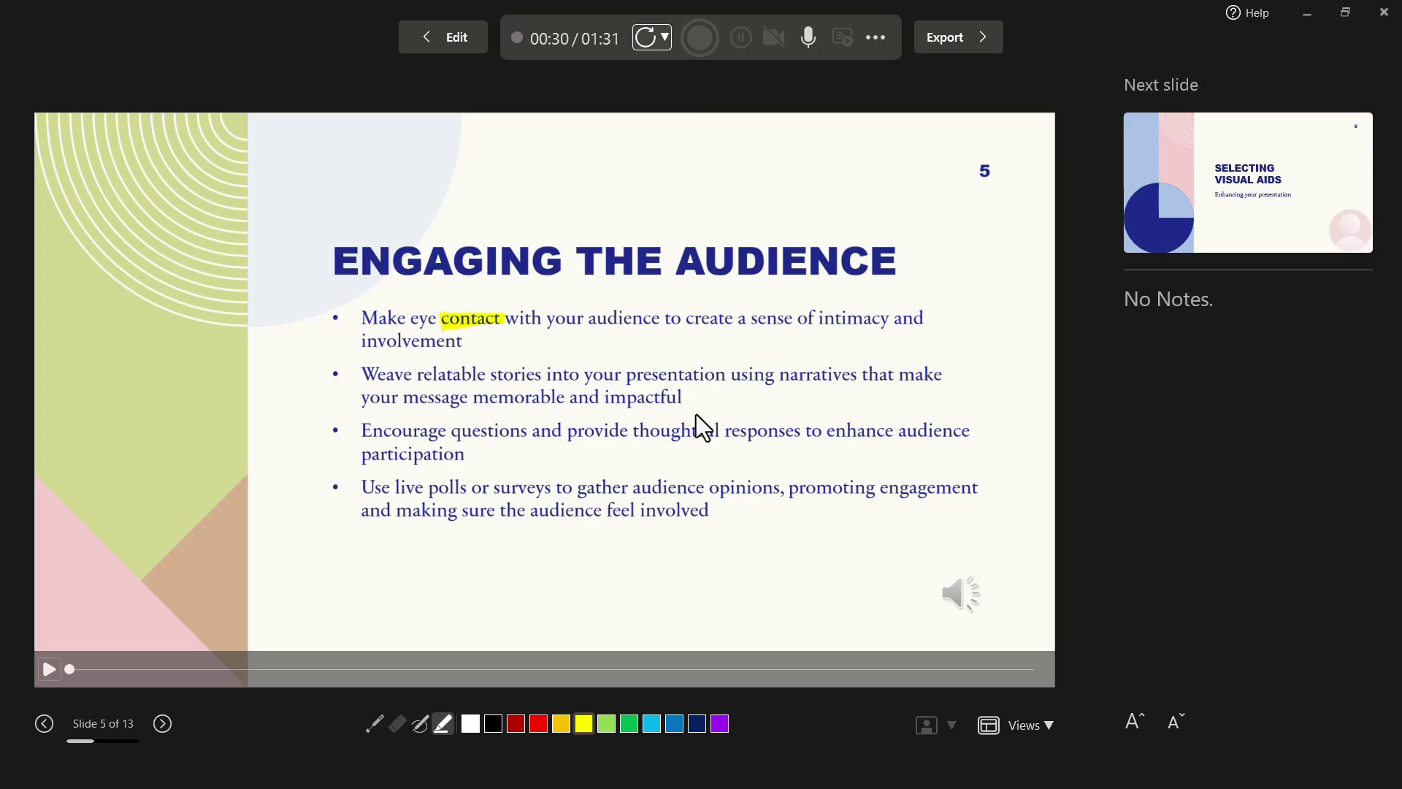
{"action": "left_click", "coordinate": [663, 34]}
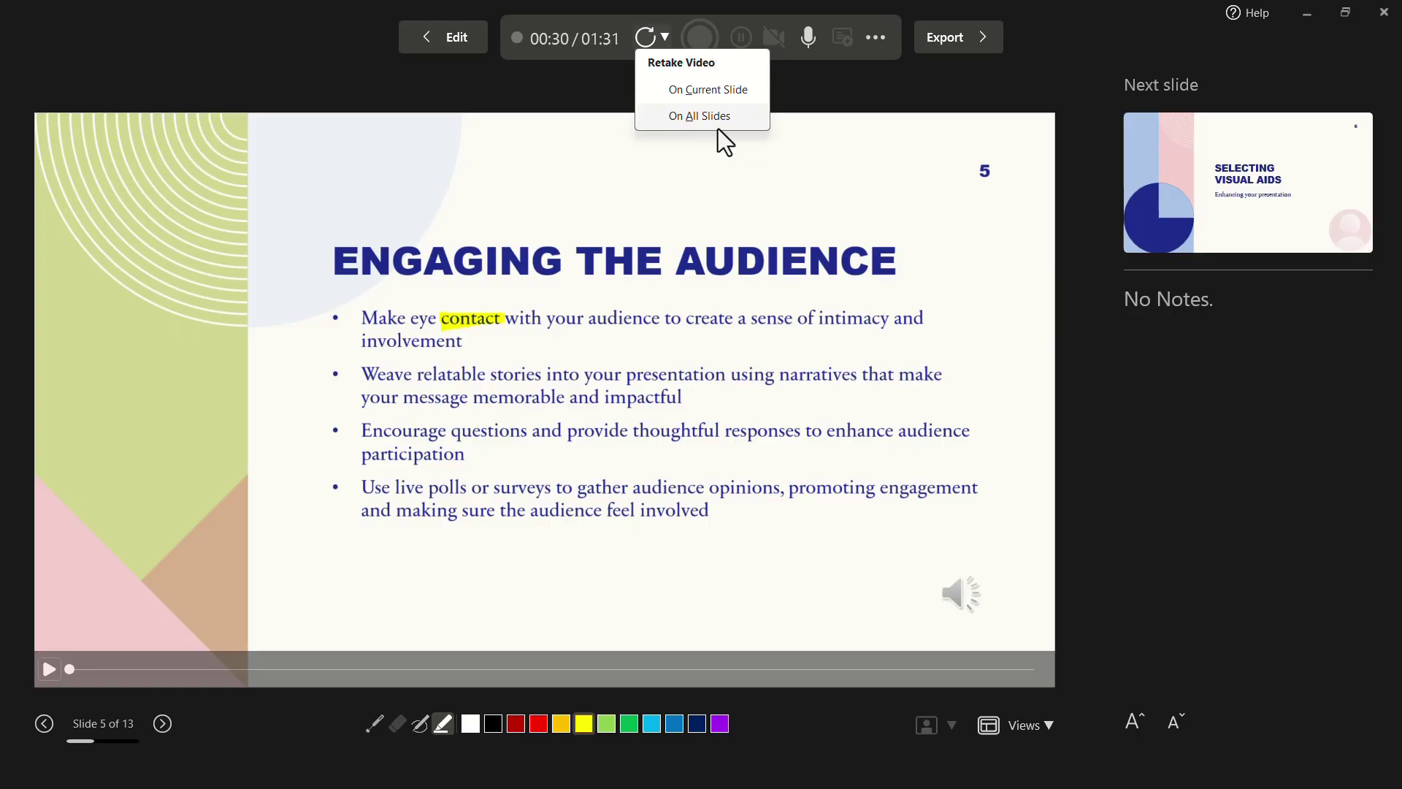
{"action": "left_click", "coordinate": [852, 111]}
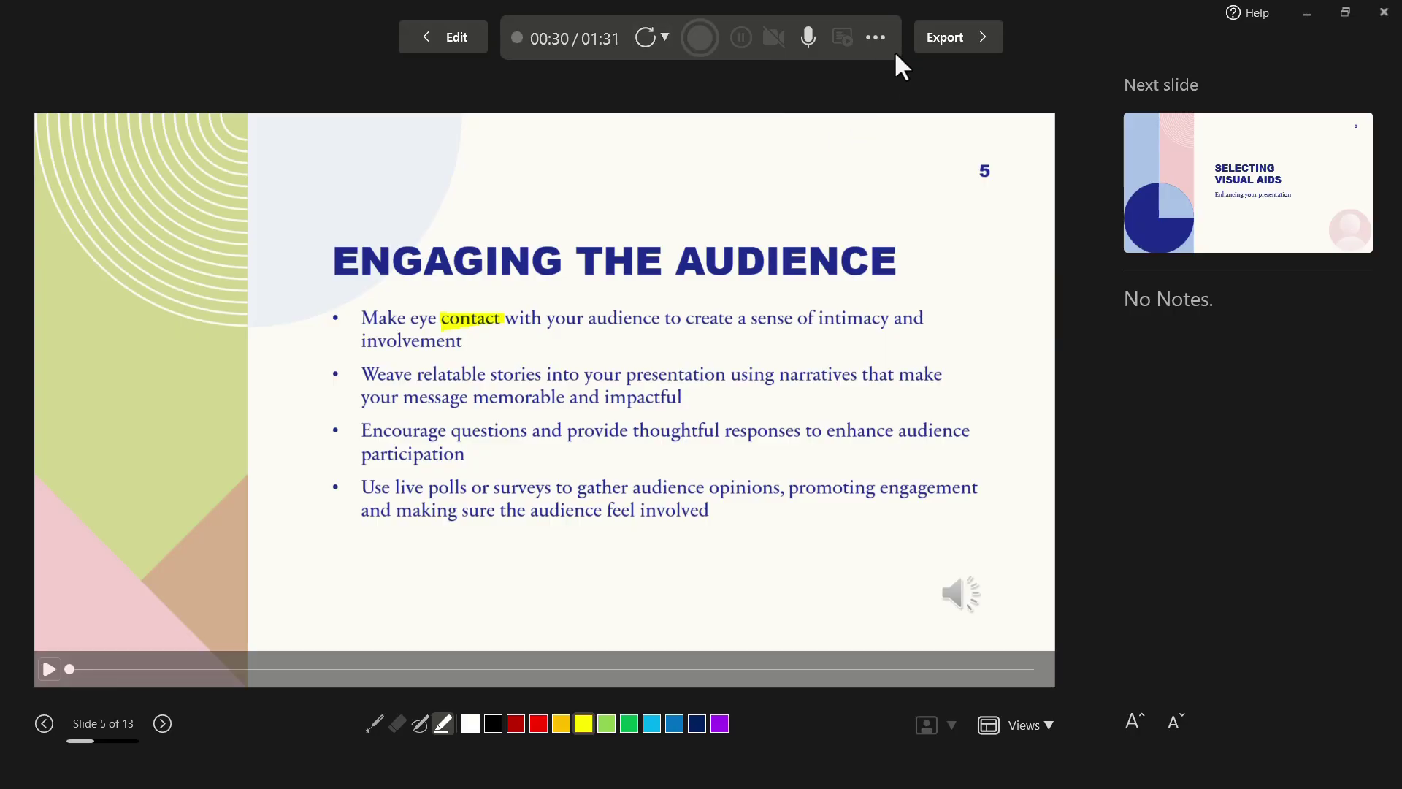
{"action": "left_click", "coordinate": [950, 39]}
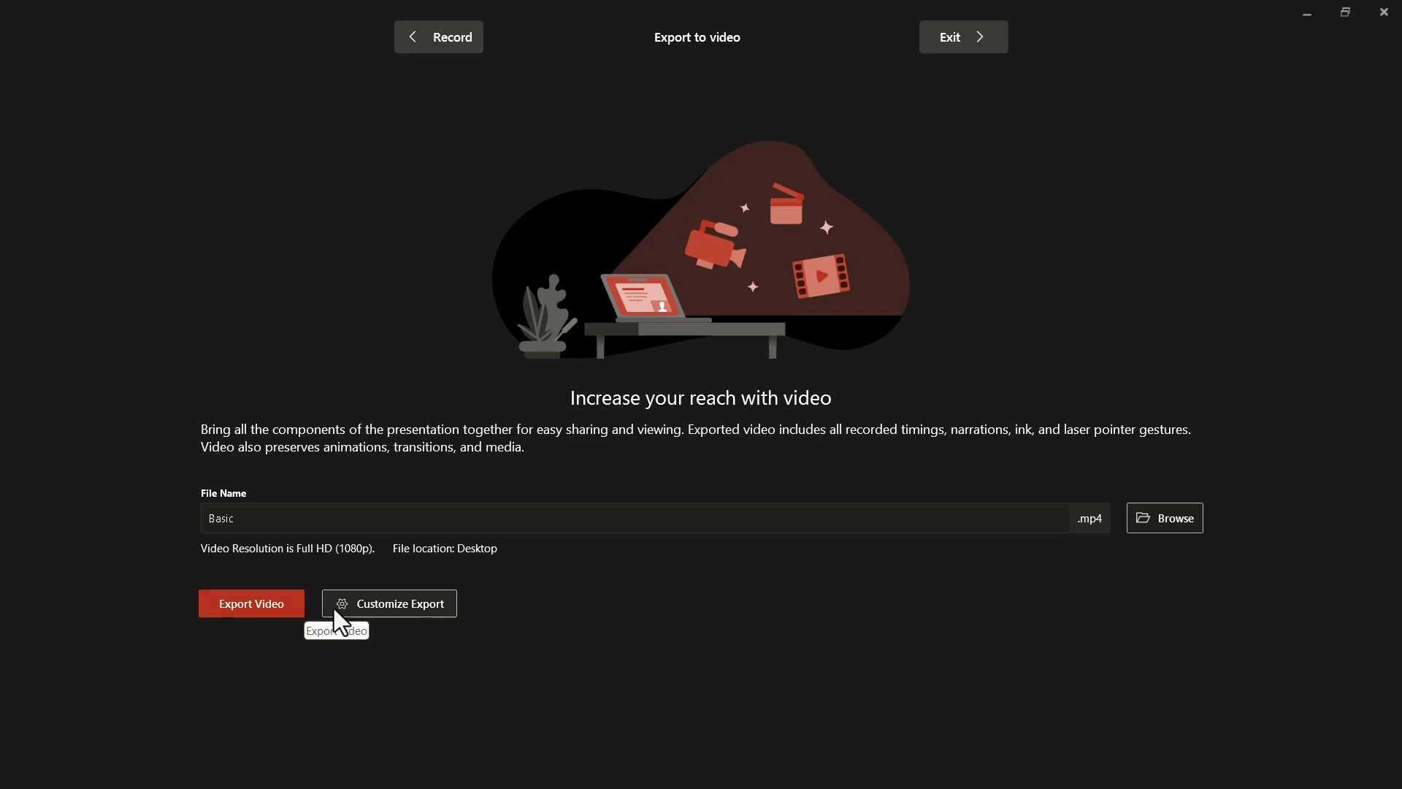
{"action": "left_click", "coordinate": [385, 602]}
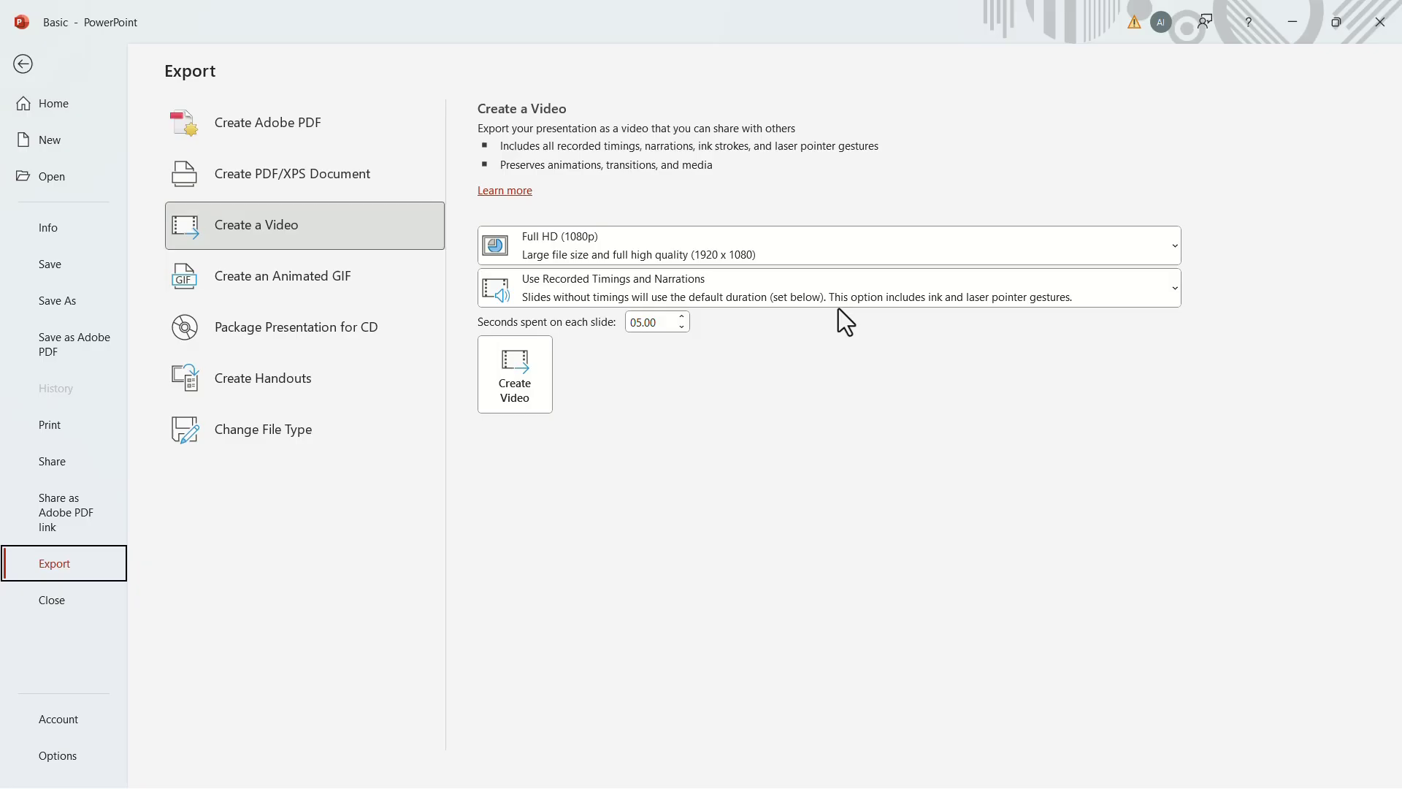
{"action": "left_click", "coordinate": [1173, 246]}
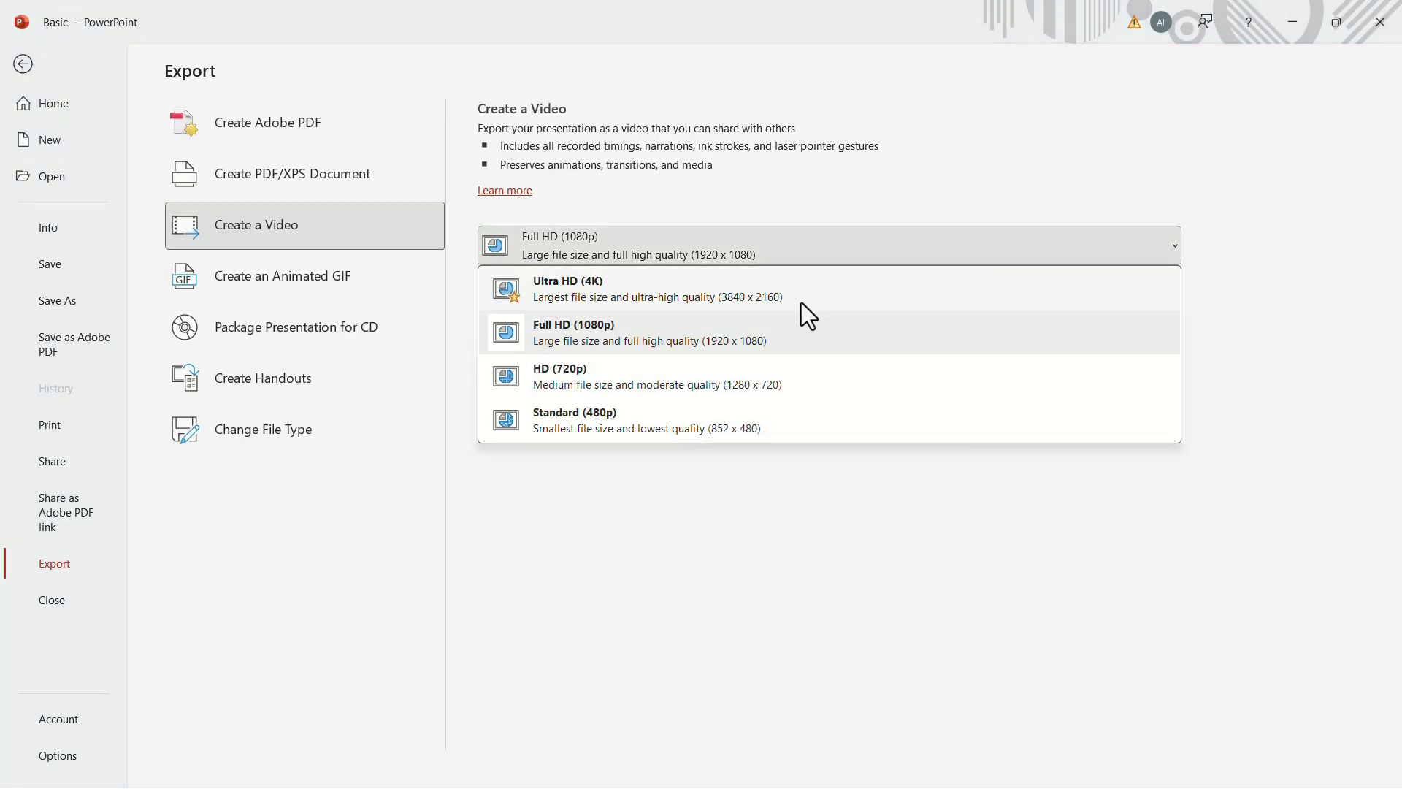
{"action": "left_click", "coordinate": [811, 332]}
{"action": "left_click", "coordinate": [1145, 292]}
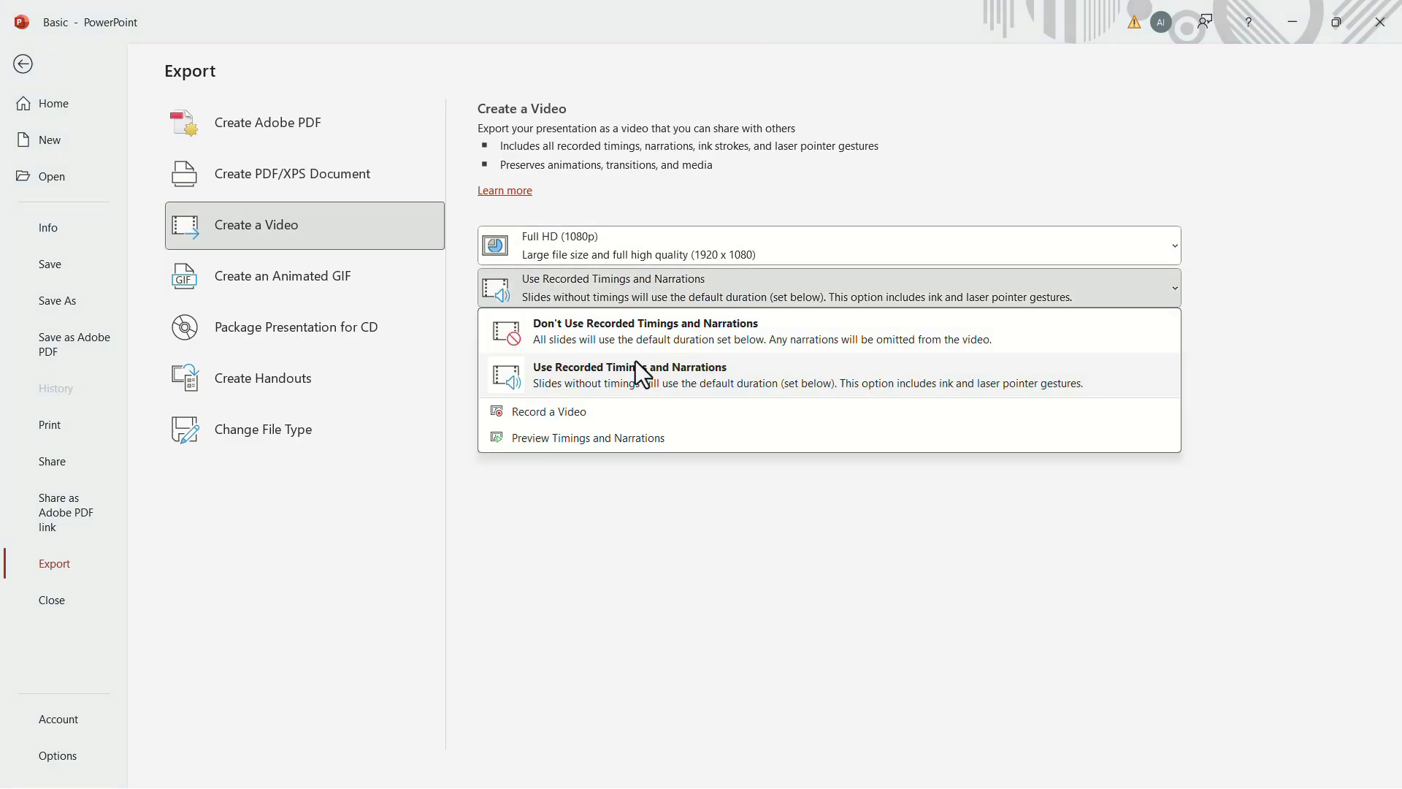
{"action": "left_click", "coordinate": [798, 474]}
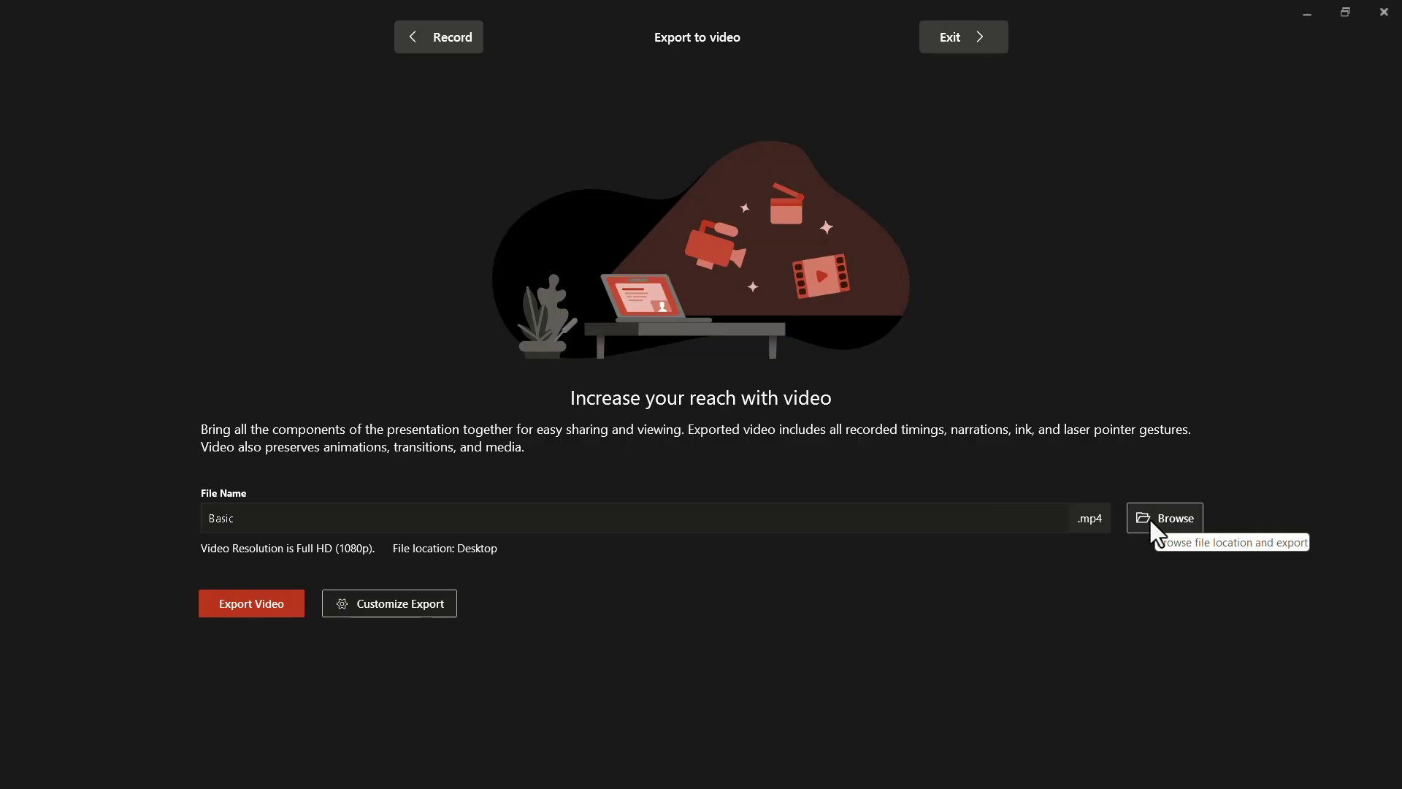
Step: Save the exported video as Basic.mp4 on the Desktop
{"action": "left_click", "coordinate": [1149, 518]}
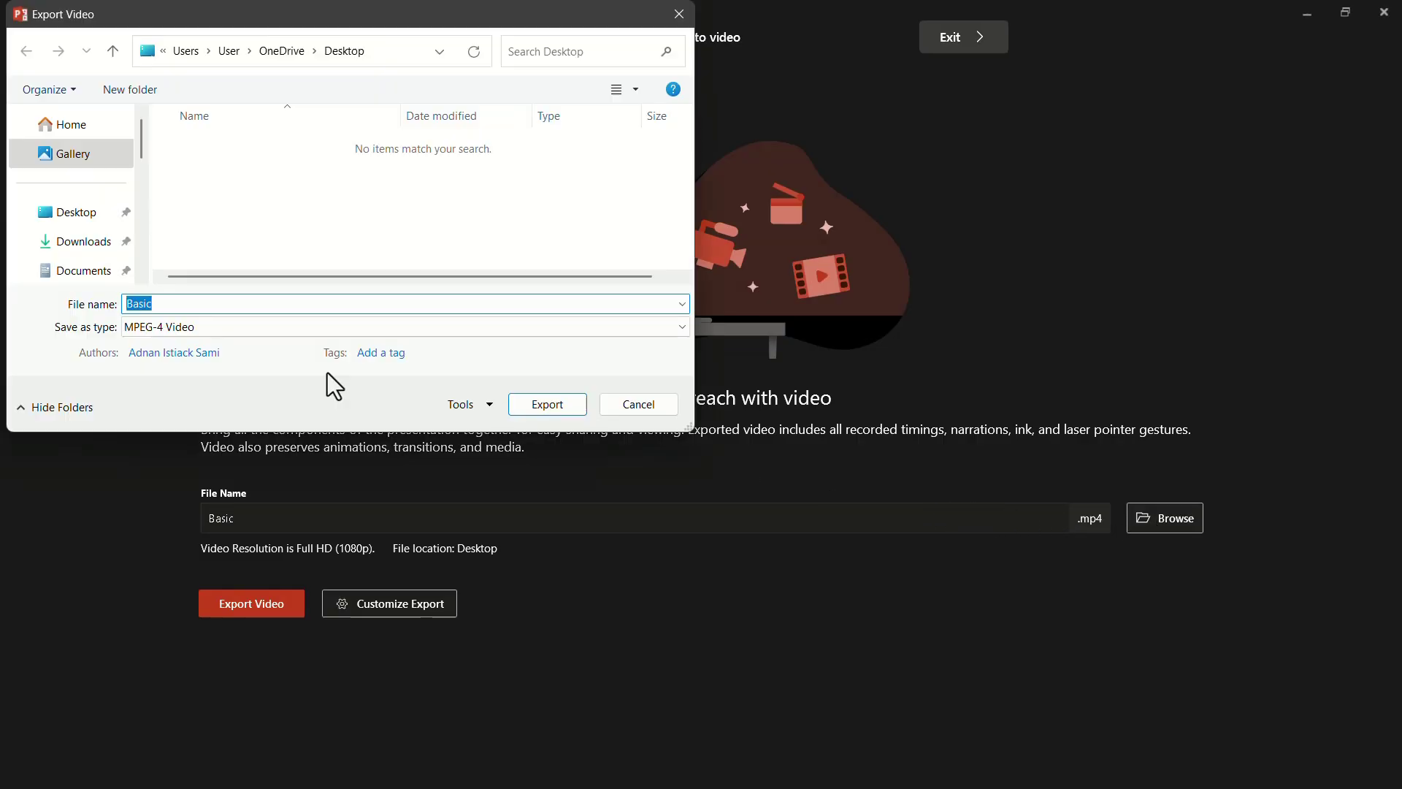
{"action": "left_click", "coordinate": [545, 407]}
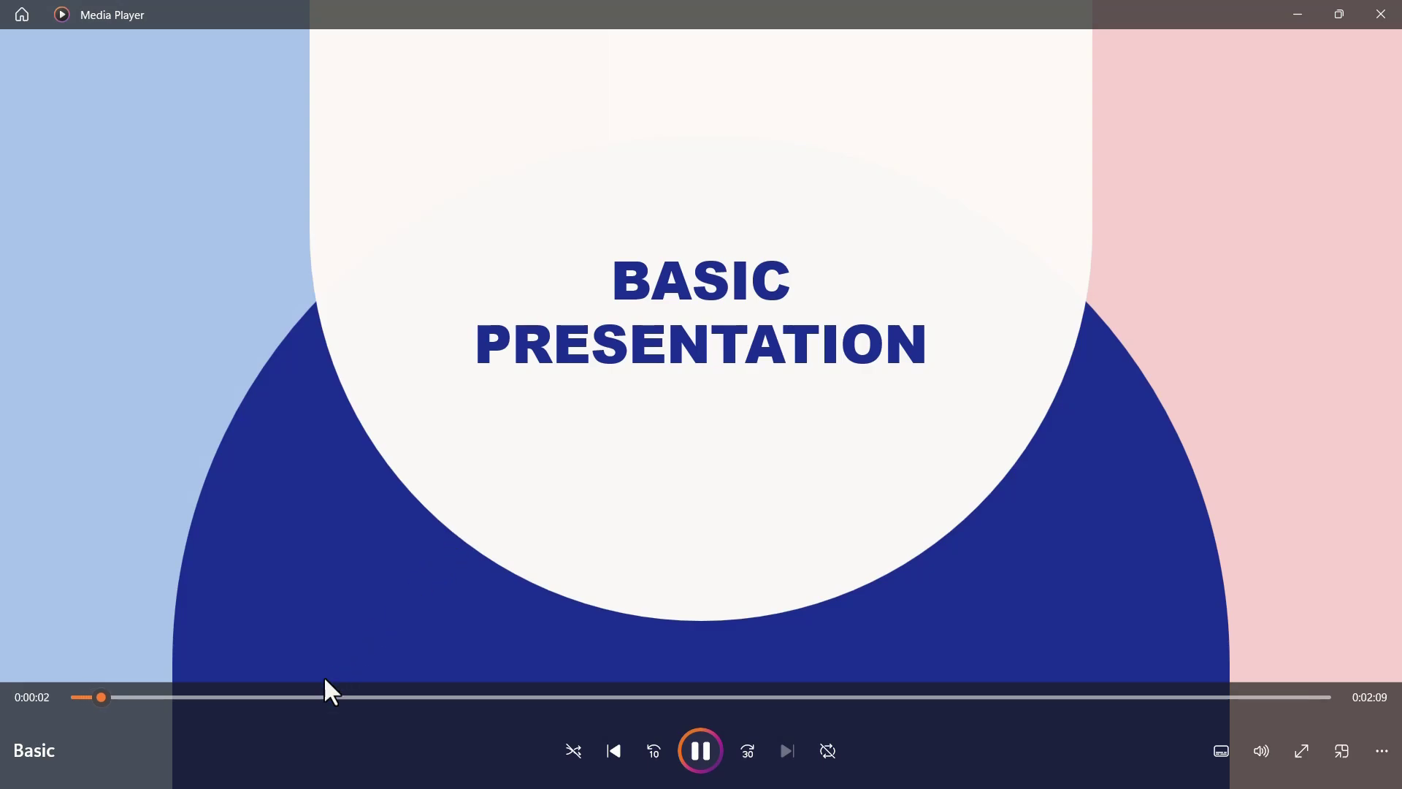
Step: Seek Basic.mp4 forward to the Overcoming Nervousness slide with the red ink circle
{"action": "left_click", "coordinate": [308, 696]}
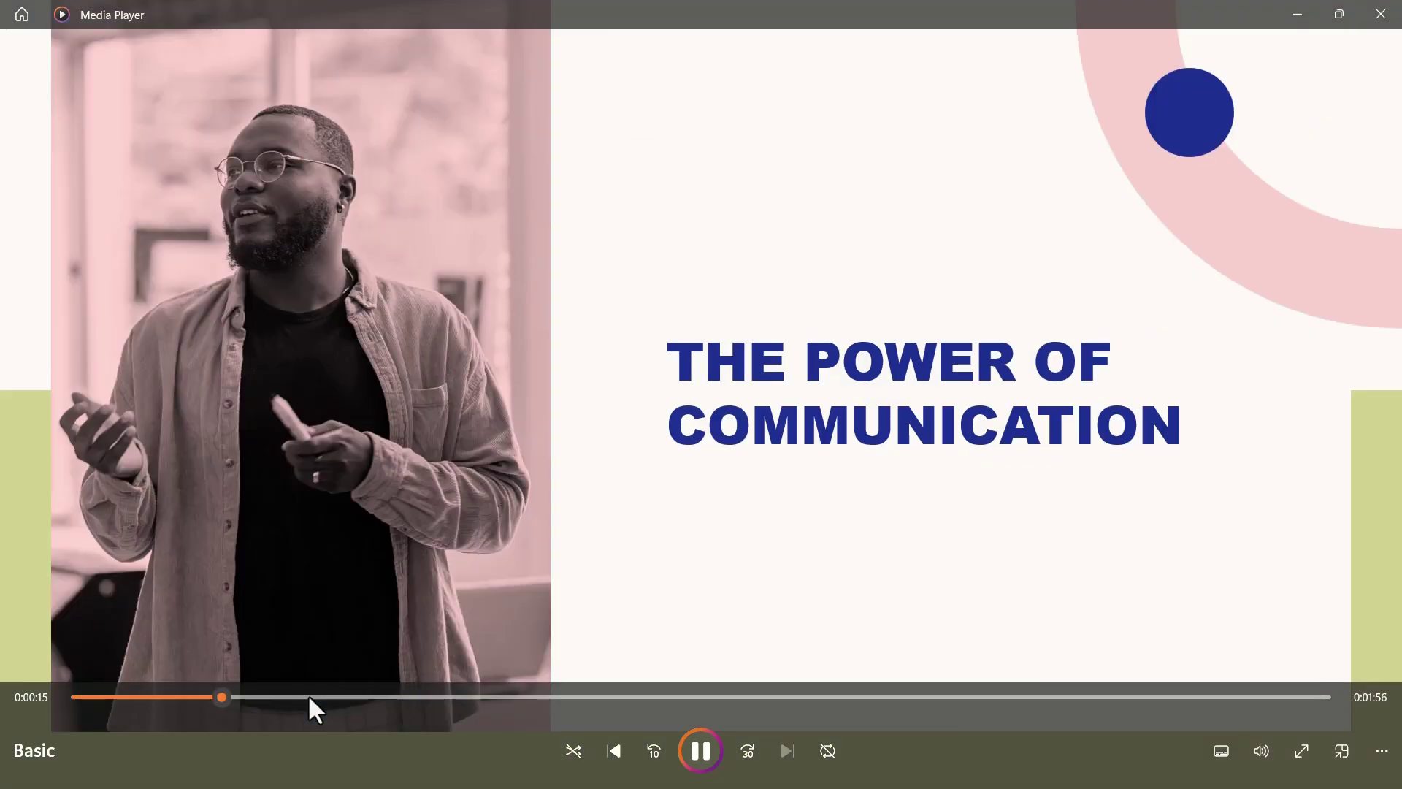
{"action": "left_click", "coordinate": [373, 697]}
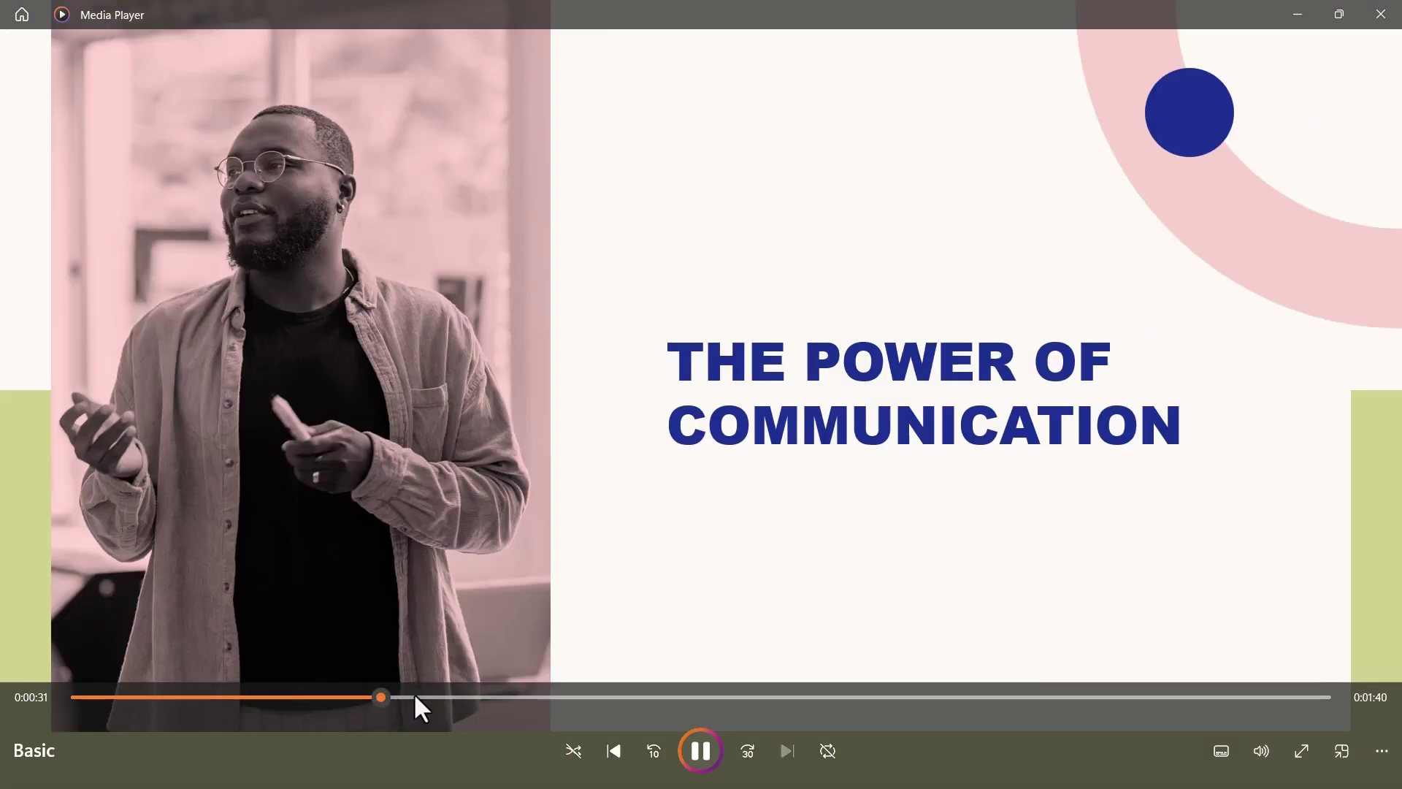
{"action": "left_click", "coordinate": [431, 697]}
{"action": "left_click", "coordinate": [516, 698]}
{"action": "left_click", "coordinate": [613, 697]}
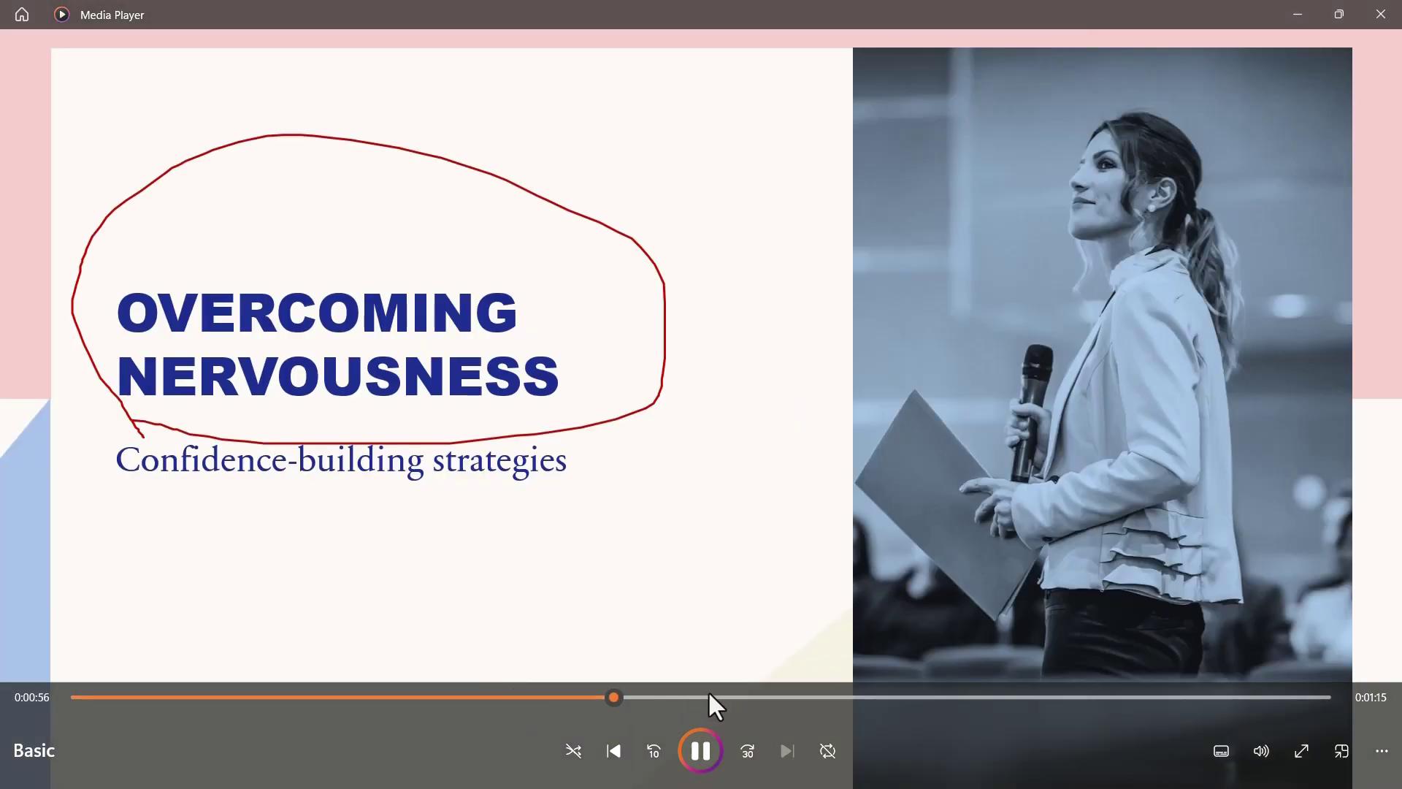